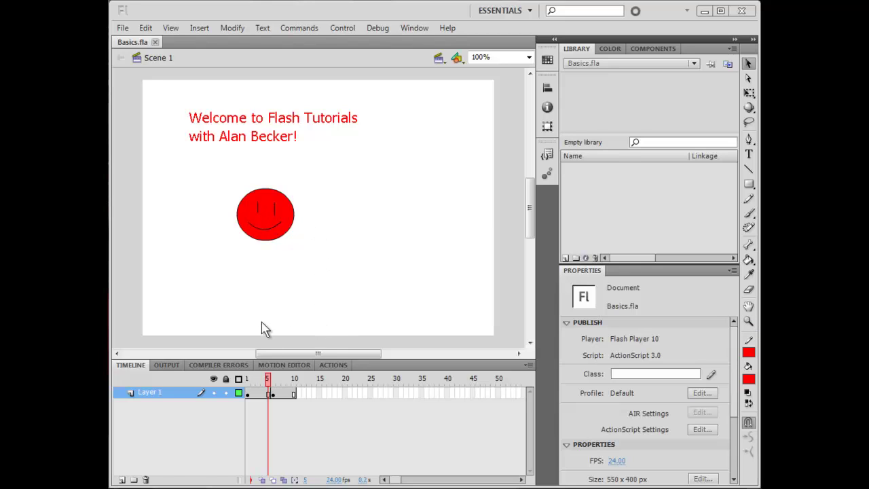
- Show frame 4 of the smiley animation and narrow the timeline's layer-name column
left_click(269, 385)
left_click(264, 384)
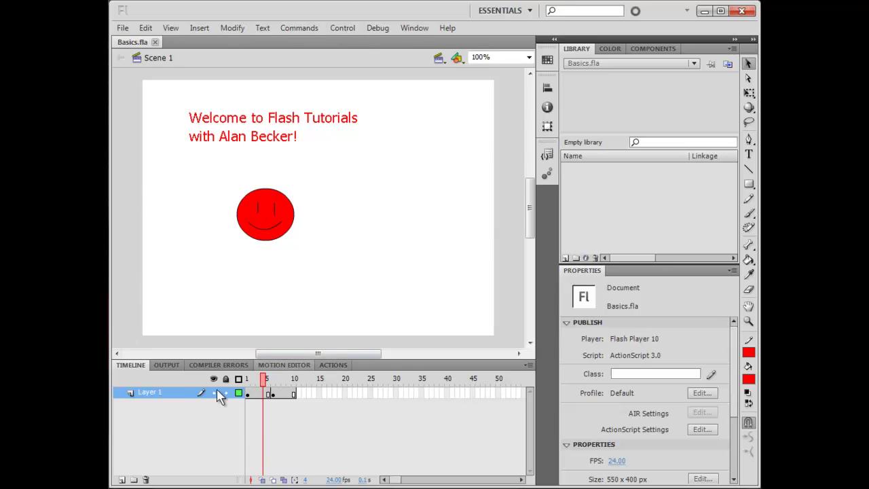
left_click_drag(244, 415, 223, 421)
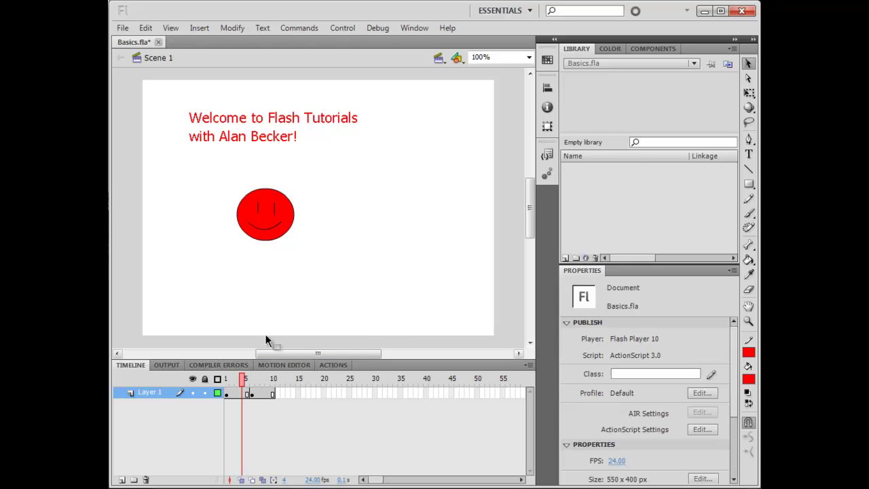
- Zoom out from the pixelated circle edge in Paint until the whole red circle shows
key("z")
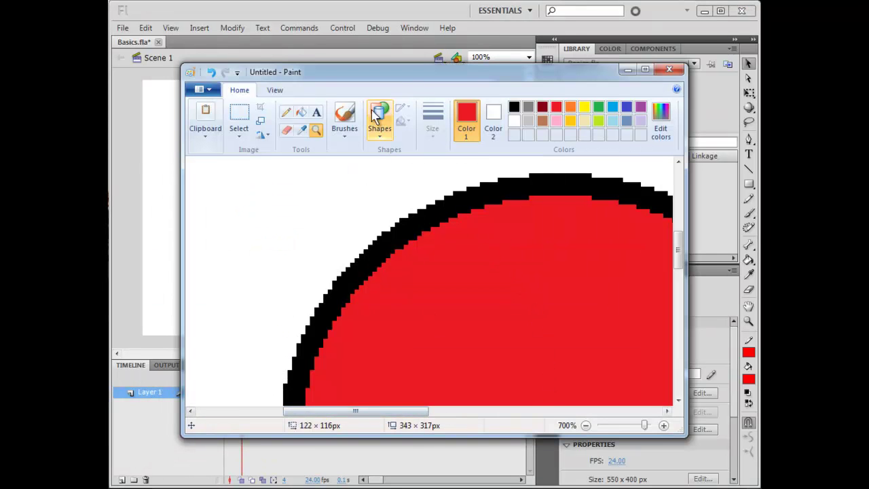
right_click(443, 260)
right_click(451, 275)
right_click(451, 275)
right_click(421, 274)
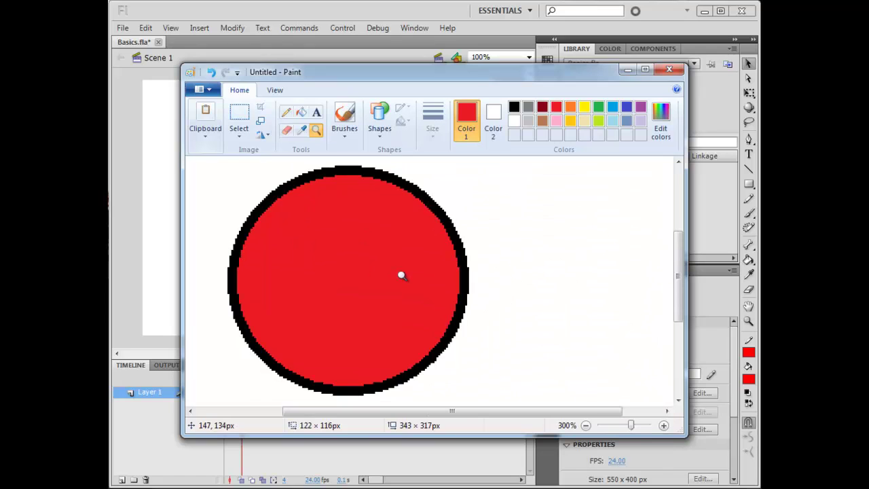
right_click(375, 271)
right_click(340, 251)
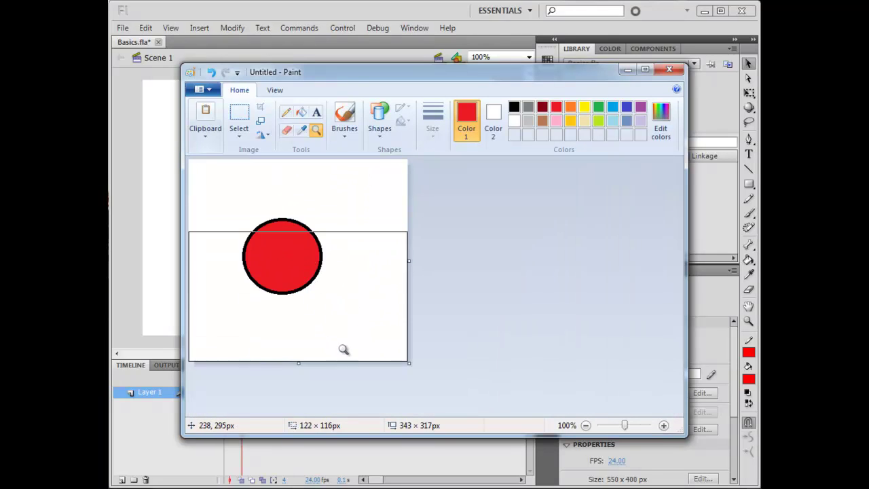
- Magnify the circle's top edge again to show its pixels, then minimize Paint
left_click(269, 237)
left_click(365, 268)
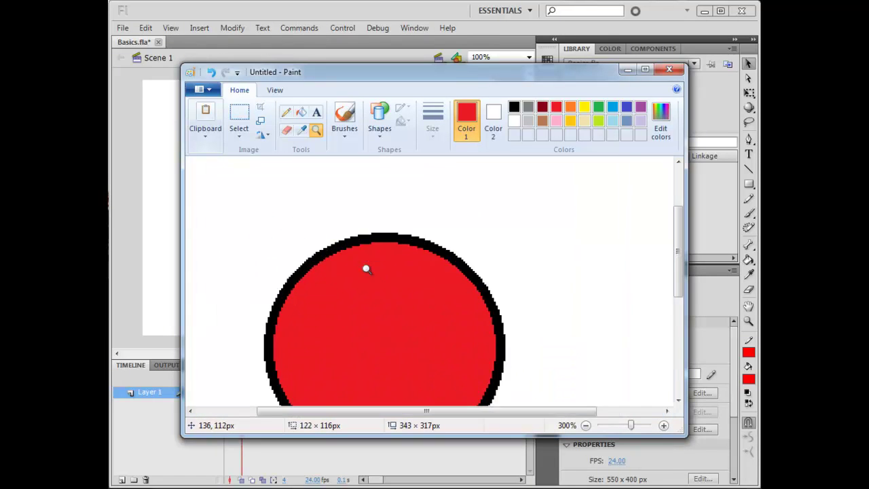
left_click(365, 267)
left_click(292, 258)
left_click(371, 196)
left_click(386, 288)
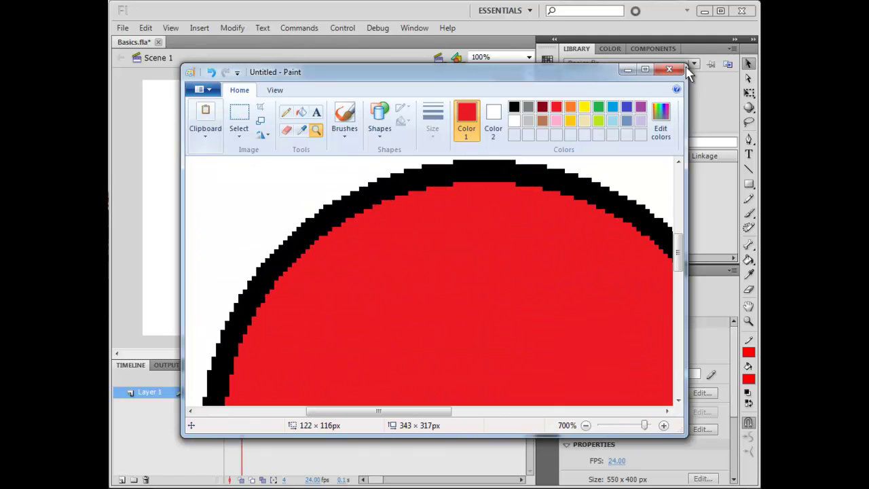
left_click(628, 70)
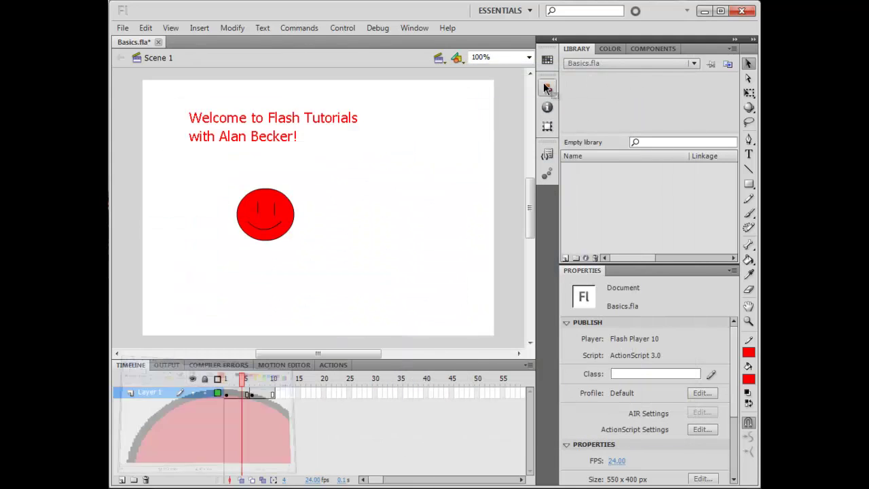
left_click(275, 204)
left_click(302, 228)
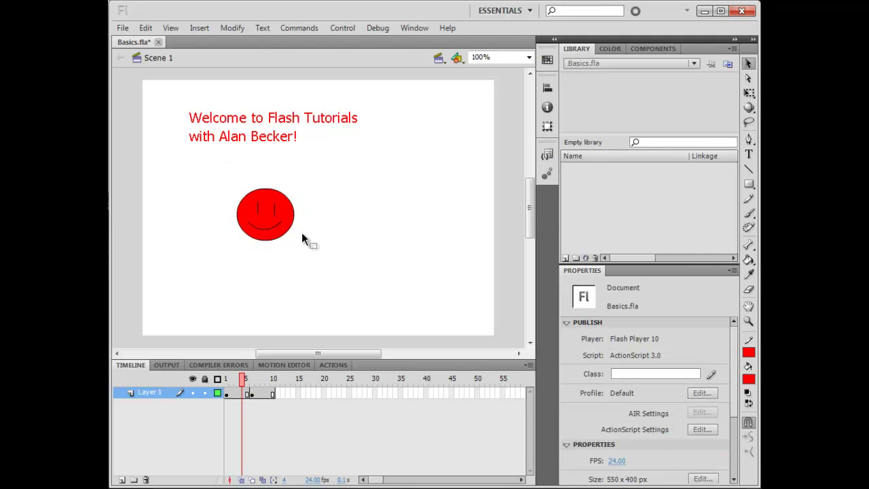
key("ctrl+equal")
key("ctrl+equal")
key("ctrl+equal")
left_click_drag(318, 354, 312, 353)
key("ctrl+equal")
key("ctrl+equal")
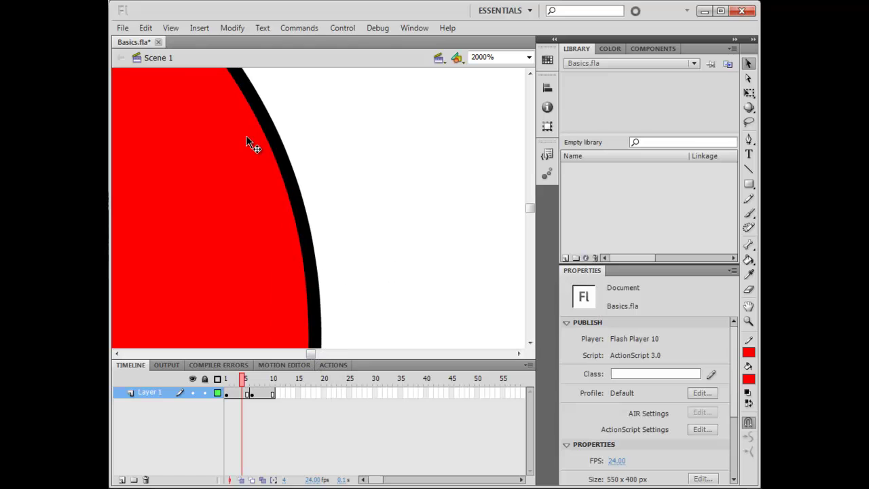
left_click_drag(246, 135, 334, 88)
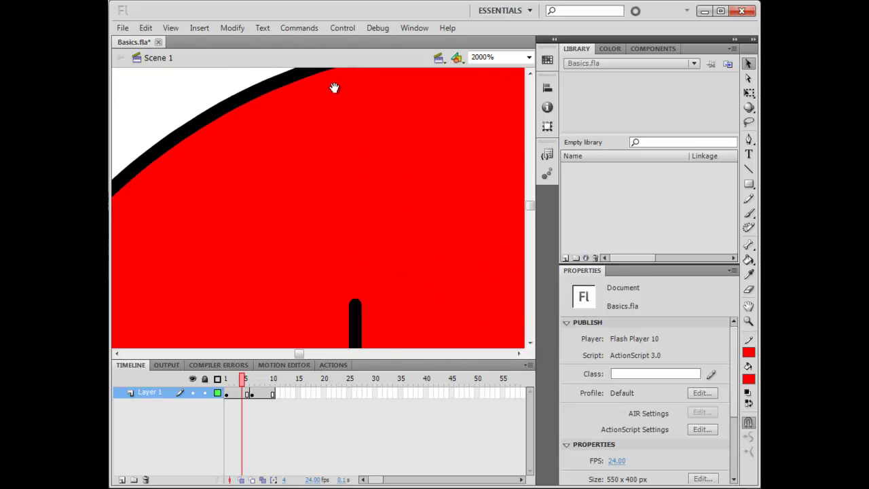
key("ctrl+minus")
key("ctrl+minus")
key("ctrl+minus")
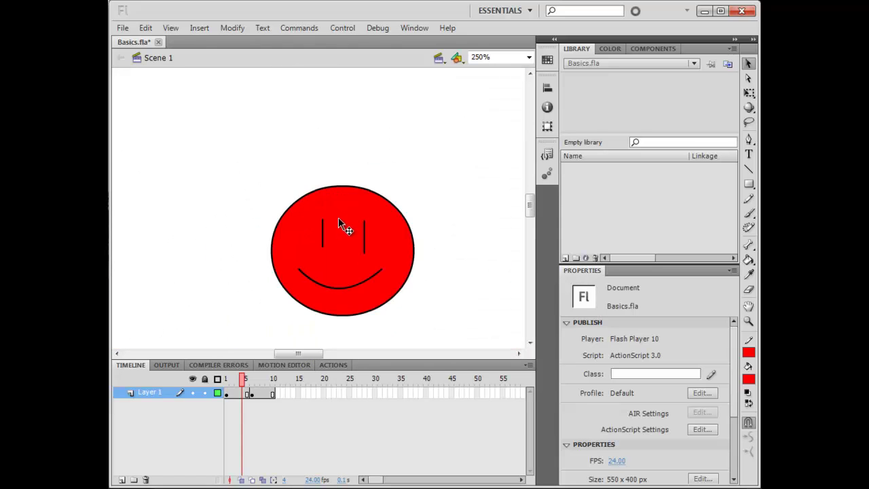
key("ctrl+minus")
mouse_move(330, 353)
left_mouse_down()
mouse_move(346, 358)
mouse_move(333, 355)
left_mouse_up()
key("ctrl+minus")
key("ctrl+equal")
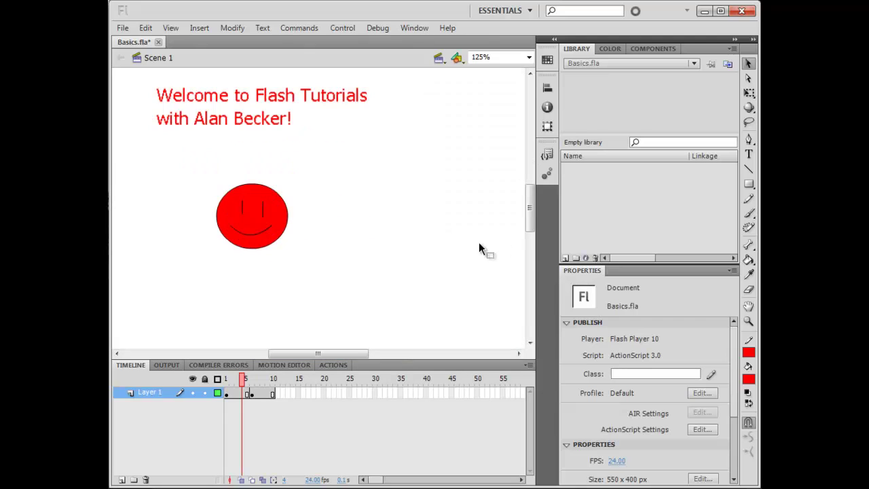
left_click(528, 58)
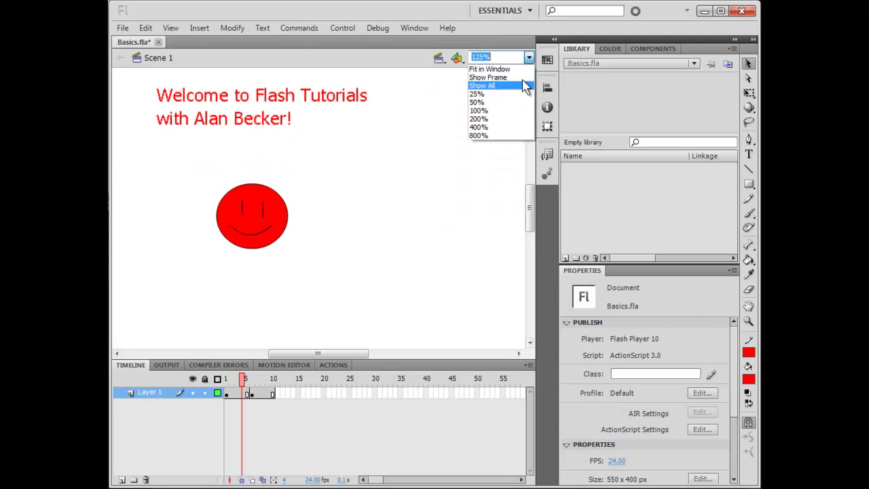
left_click(495, 114)
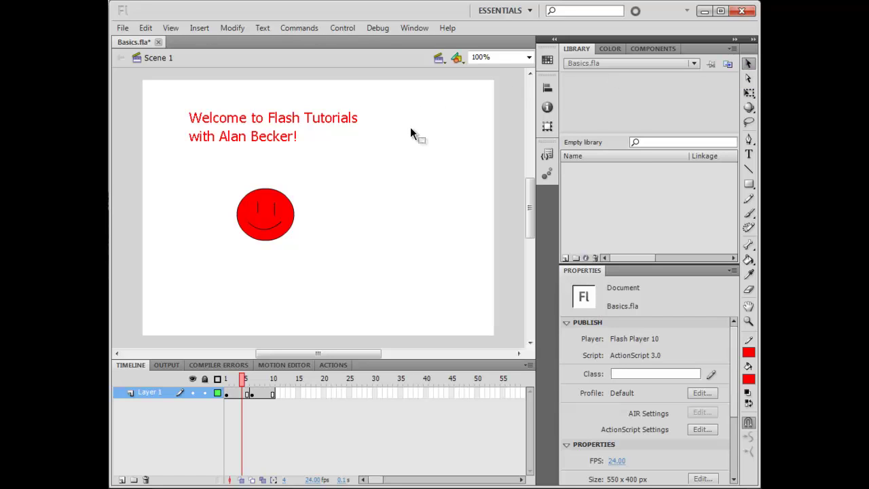
- Select the smiley's eye, fill and mouth separately, then the whole smiley by double-click and marquee
left_click(275, 204)
left_click(257, 210)
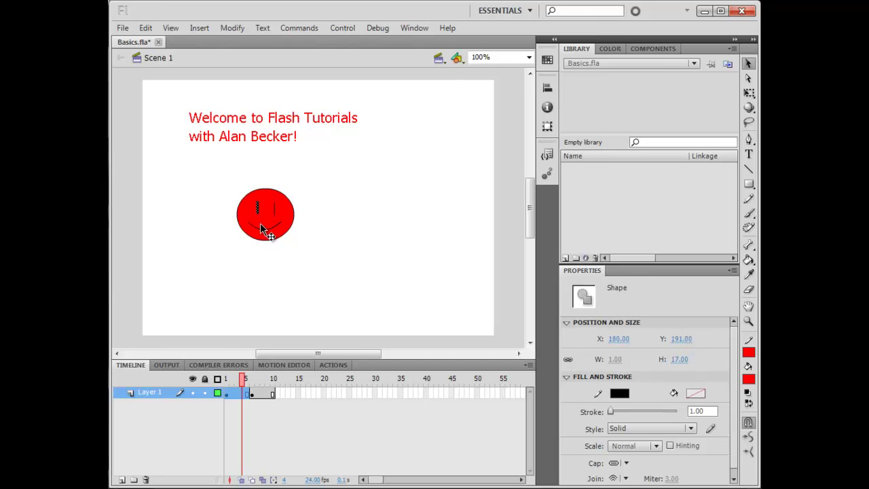
left_click(261, 230)
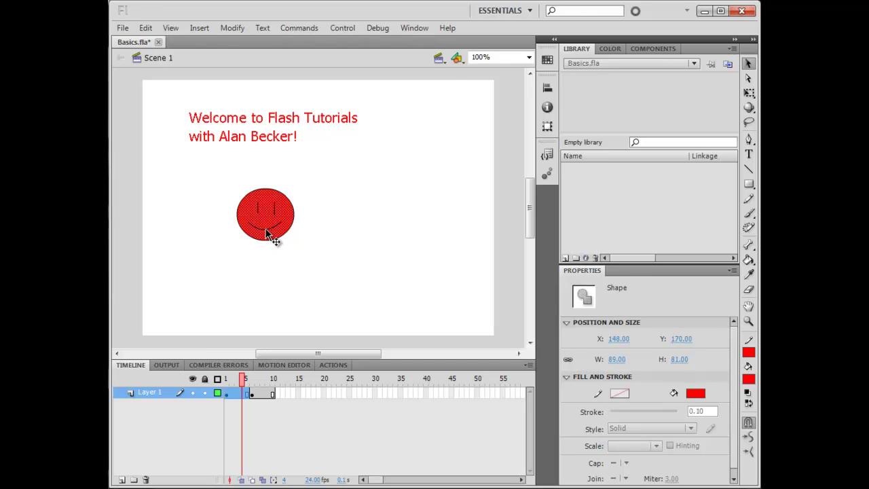
left_click(282, 228)
left_click(267, 221)
left_click(303, 220)
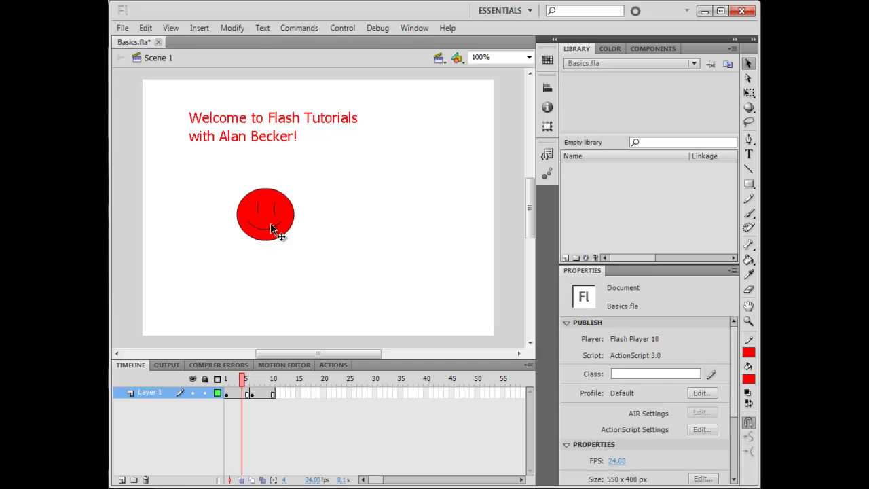
double_click(269, 216)
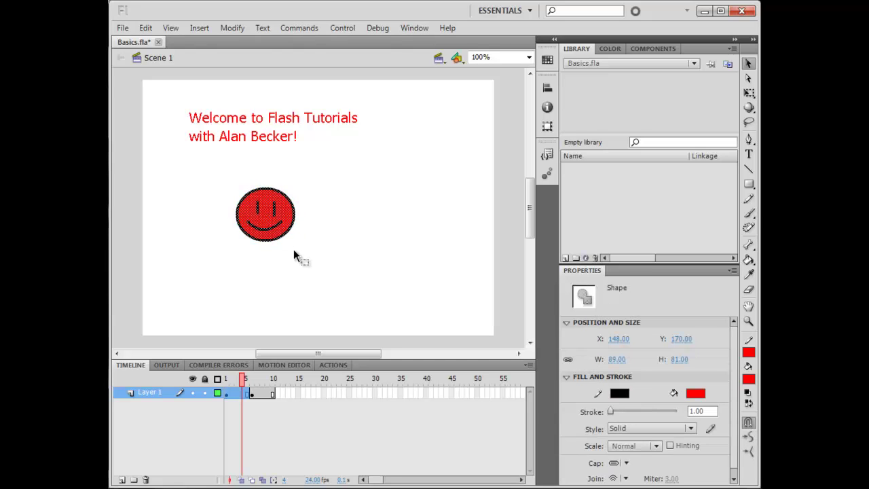
left_click(306, 235)
left_click_drag(223, 174, 323, 254)
left_click(403, 194)
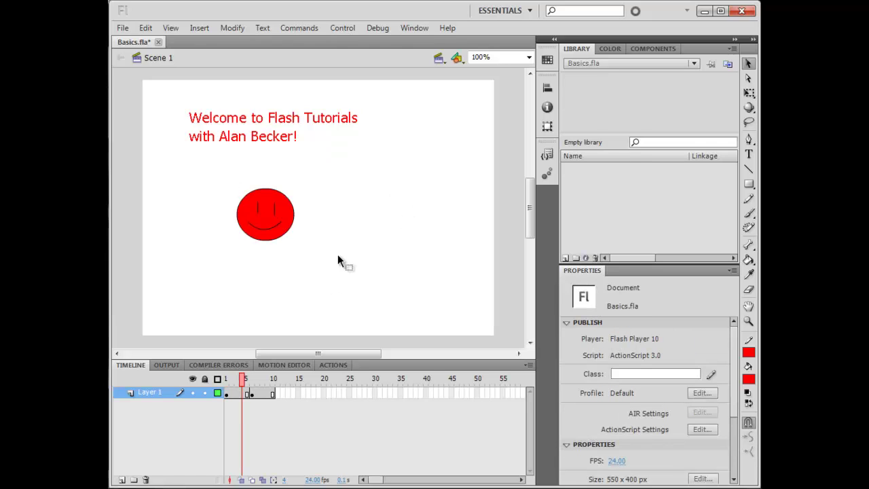
- Move the welcome text block about 40 px right, to X 111
left_click(258, 137)
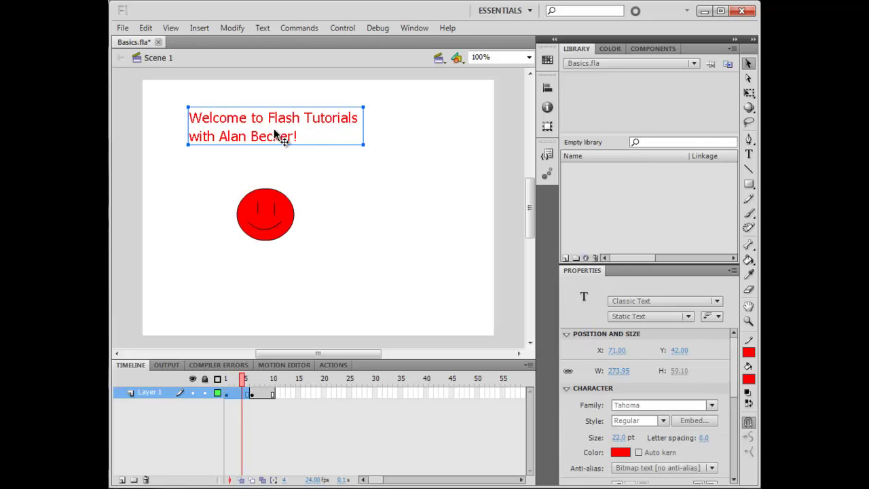
left_click_drag(274, 131, 299, 130)
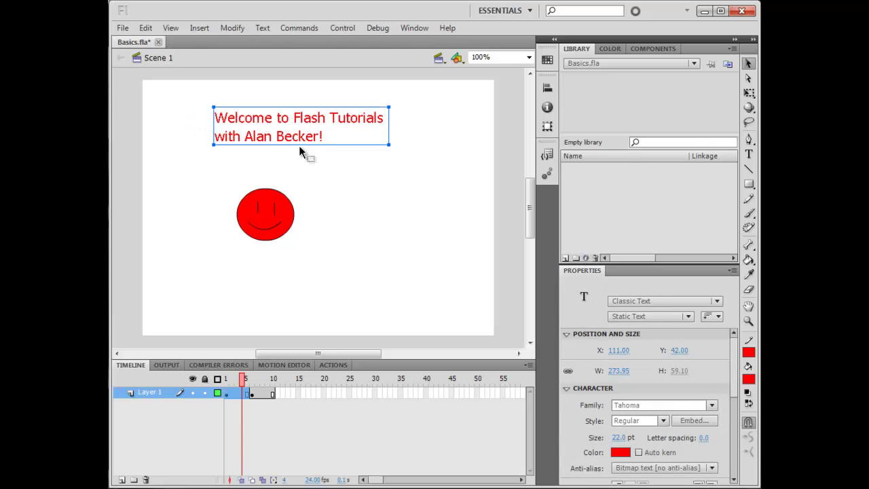
left_click(368, 206)
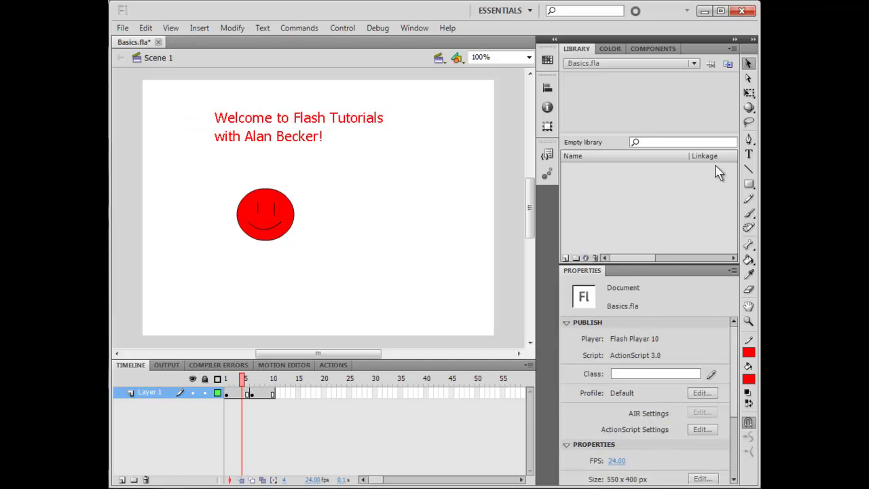
- Add a red 'Type stuff' text box right of the smiley, sized to fit the text
left_click(749, 155)
left_click_drag(208, 250, 442, 312)
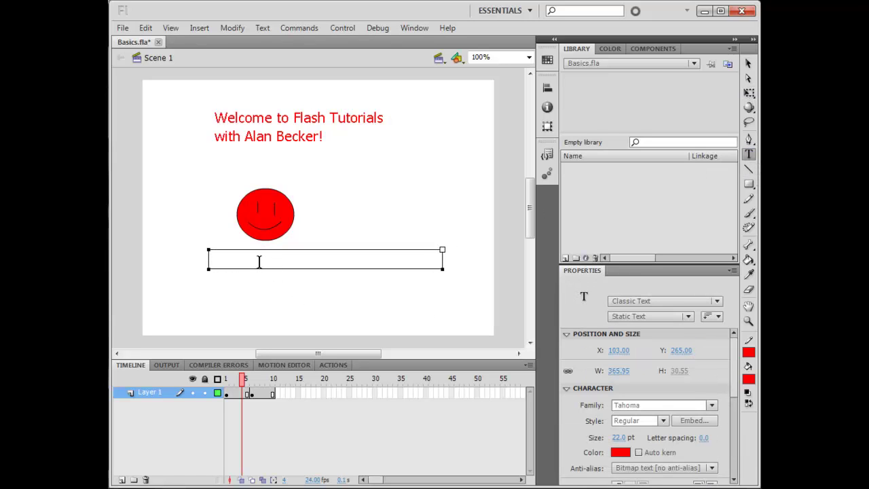
type("Type stuff")
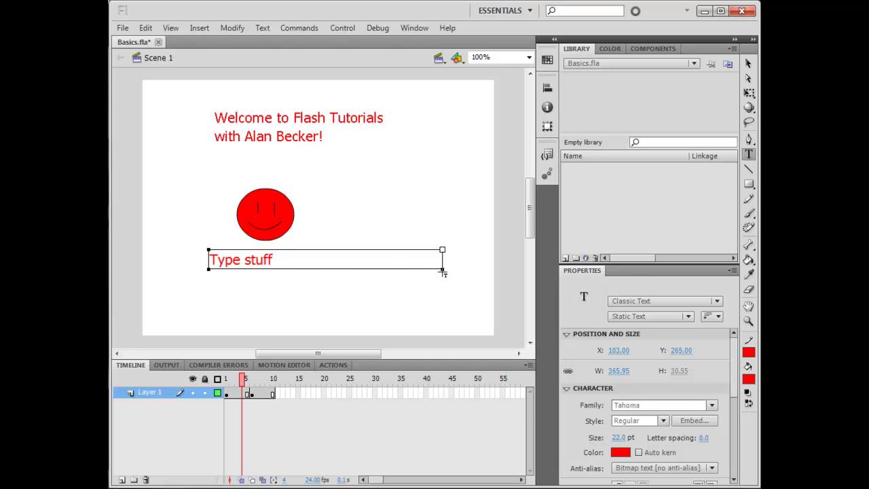
left_click_drag(436, 269, 409, 230)
left_click(748, 63)
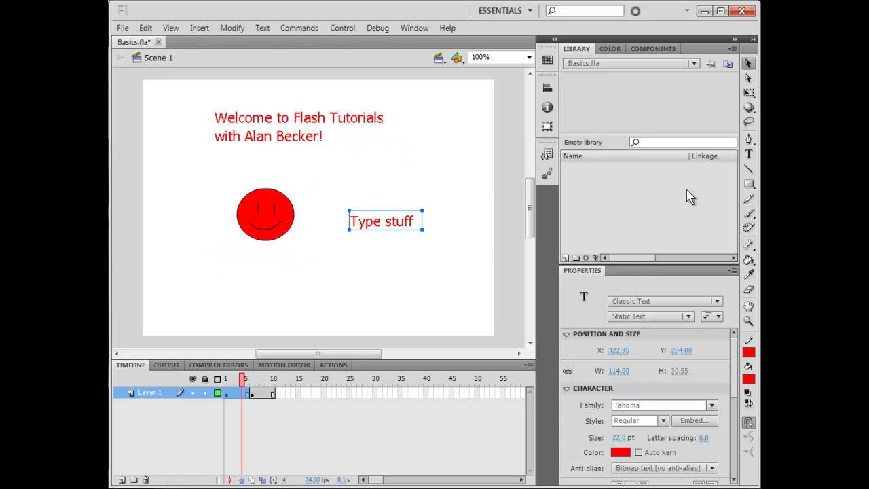
- Draw two crossing dark lines at the stage's upper right
left_click(749, 351)
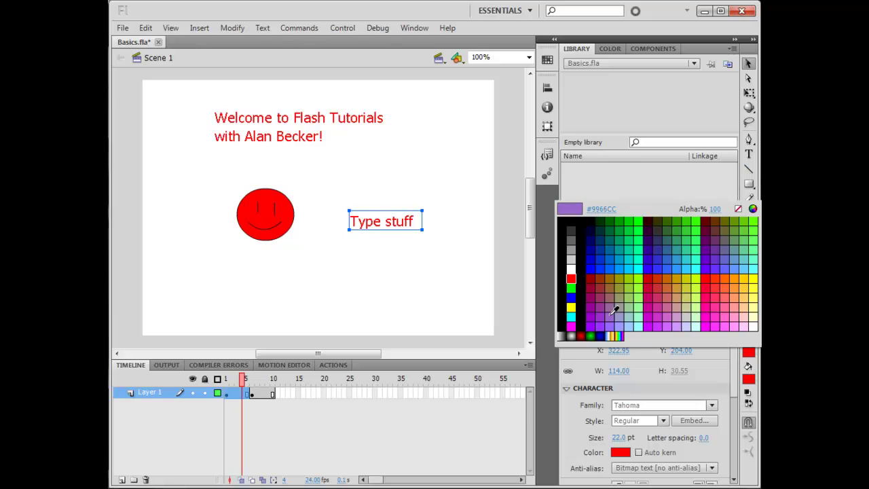
left_click(574, 231)
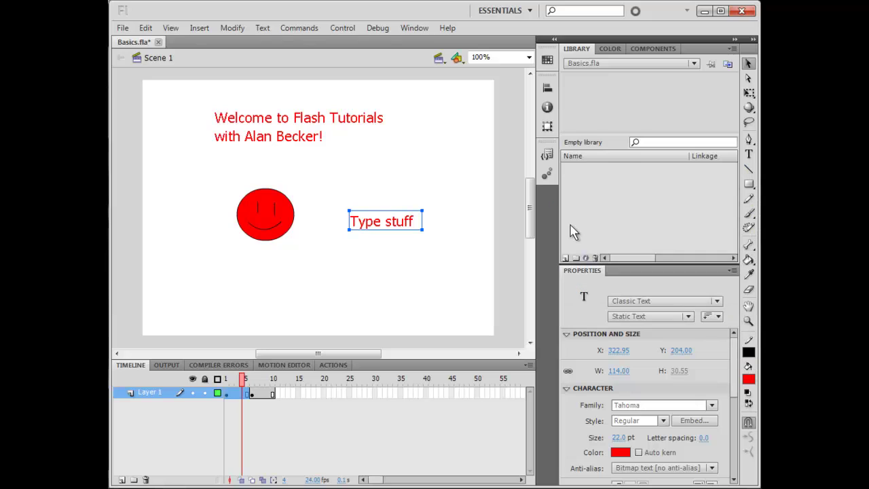
left_click(749, 169)
left_click_drag(402, 118, 452, 171)
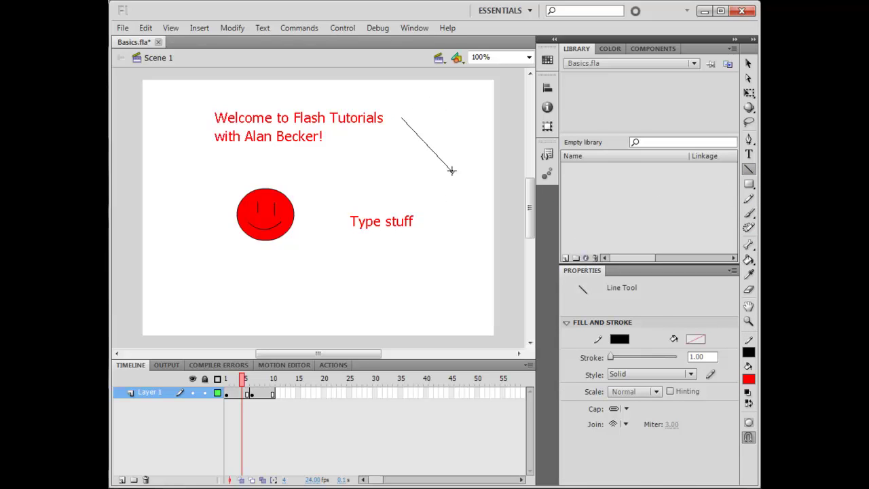
mouse_move(460, 120)
left_mouse_down()
mouse_move(386, 179)
mouse_move(464, 214)
left_mouse_up()
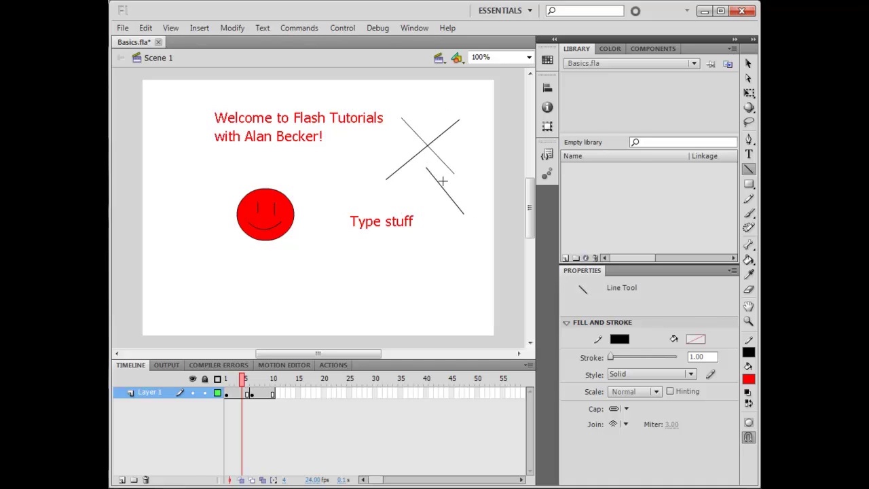
- Draw a red rectangle below 'Type stuff' and a red oval to its right
left_click(750, 185)
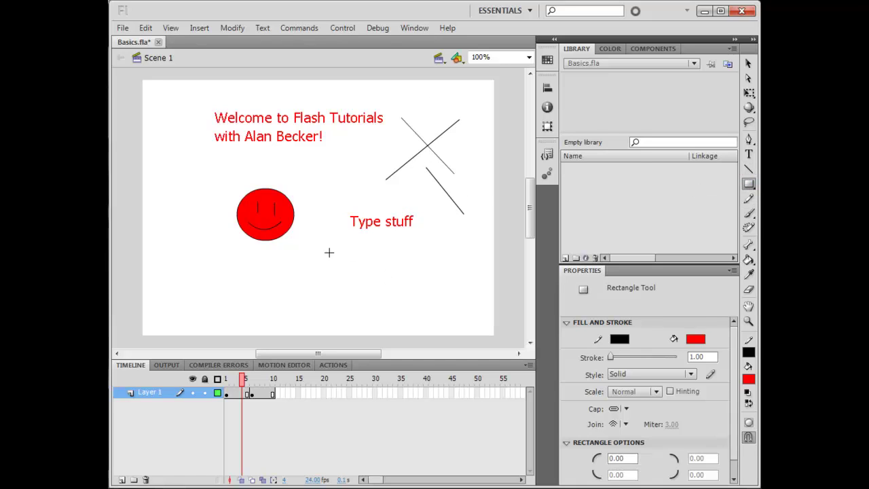
left_click_drag(329, 253, 395, 306)
left_click(749, 183)
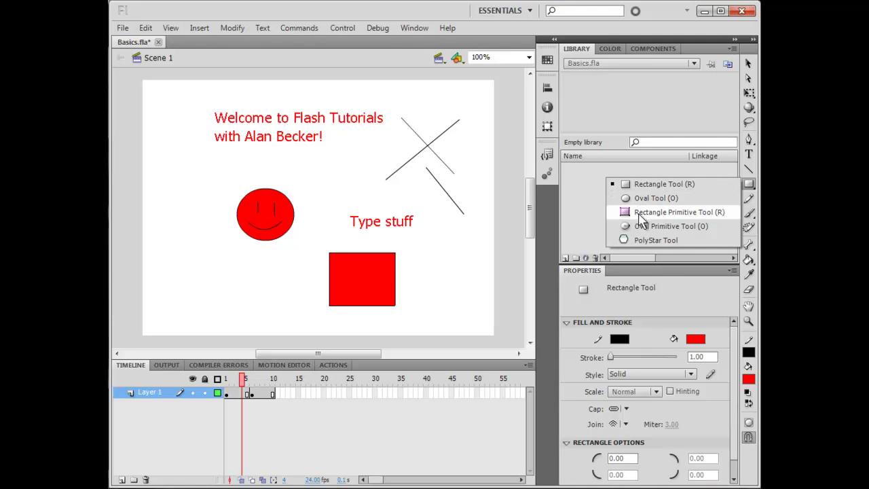
left_click(652, 198)
left_click_drag(428, 237, 480, 284)
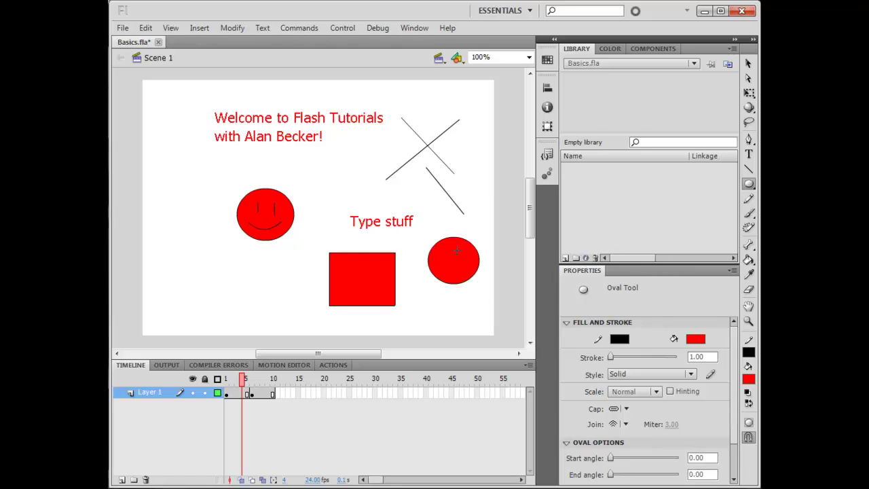
key("r")
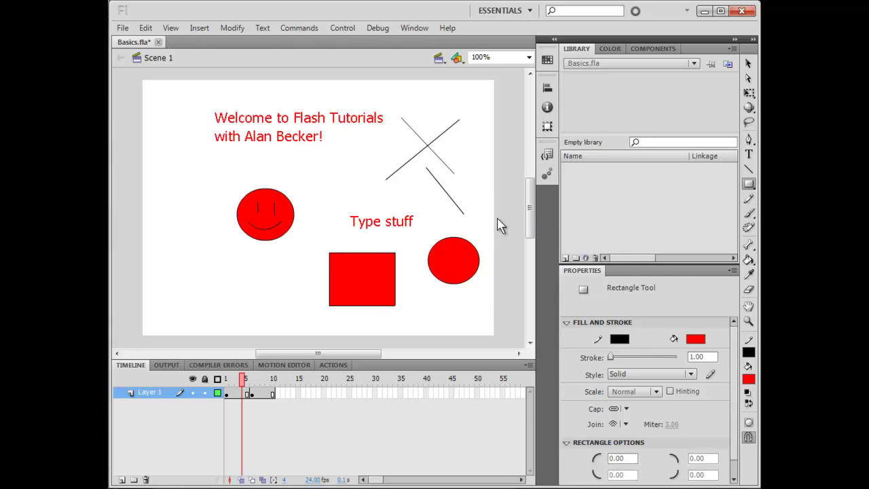
- Select the whole rectangle and recolour it with a green outline and a blue fill
left_click(750, 67)
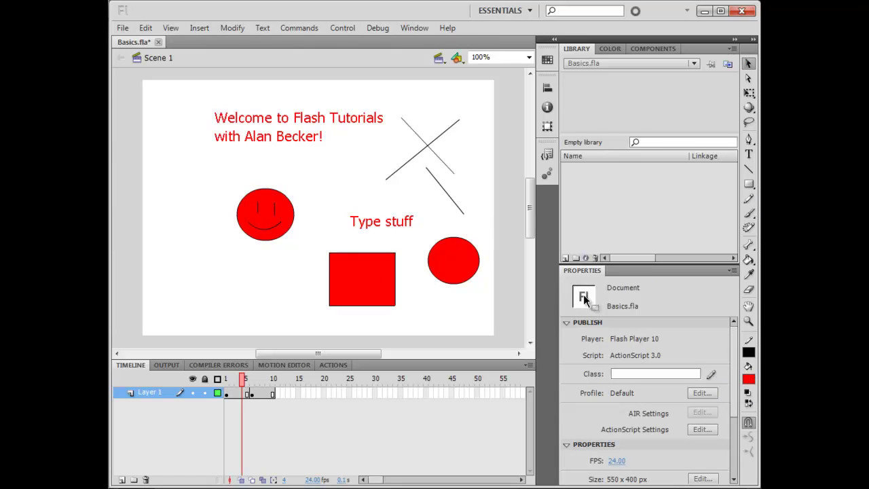
left_click(349, 272)
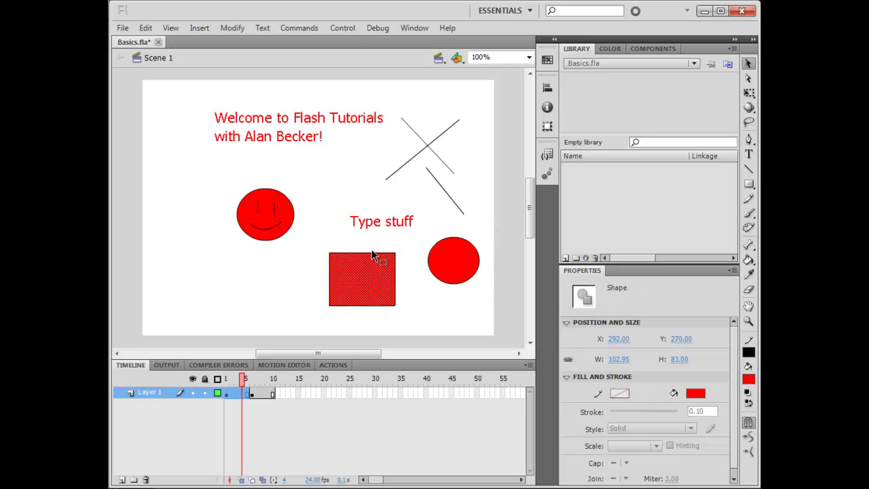
left_click(371, 249)
left_click(370, 251)
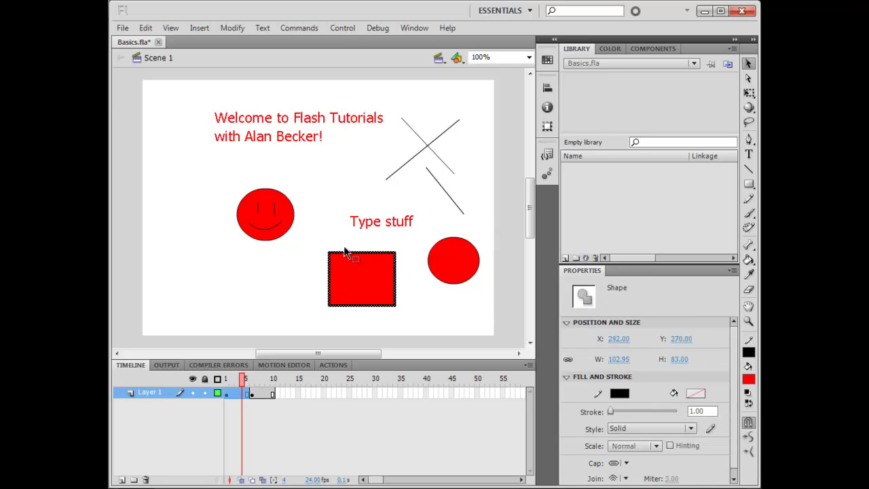
left_click_drag(310, 244, 416, 333)
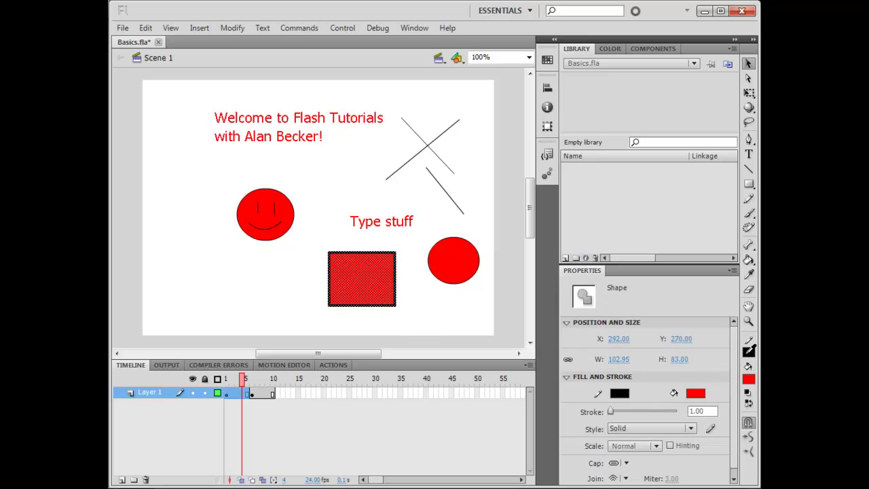
left_click(748, 352)
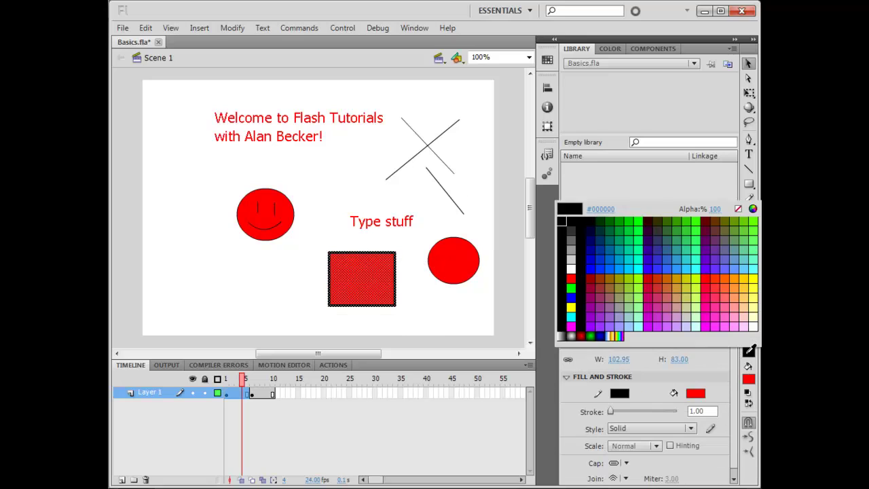
left_click(640, 220)
left_click(747, 377)
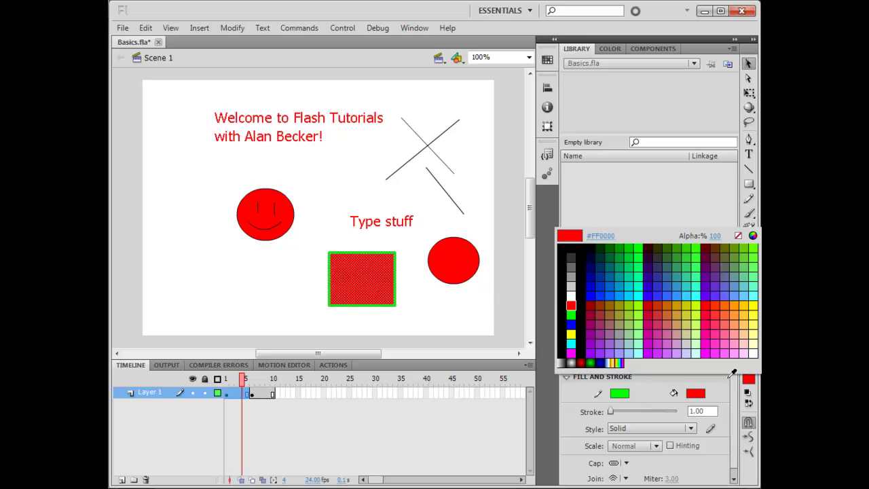
left_click(594, 287)
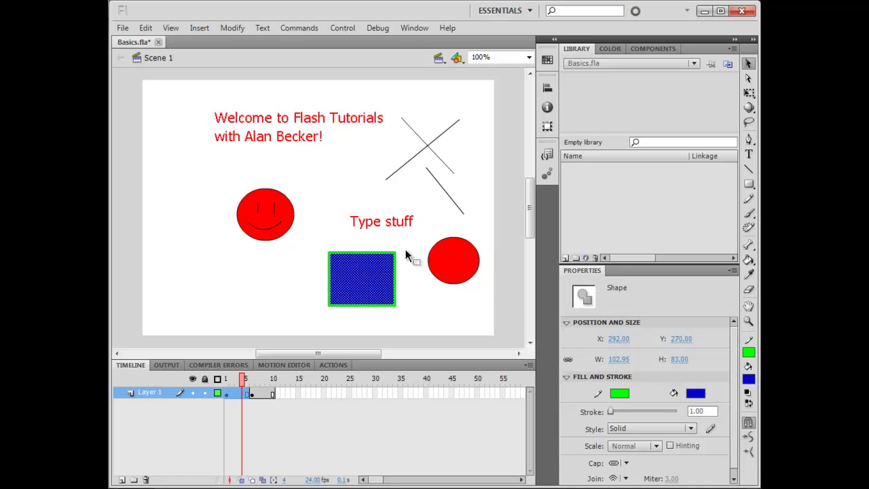
left_click(412, 299)
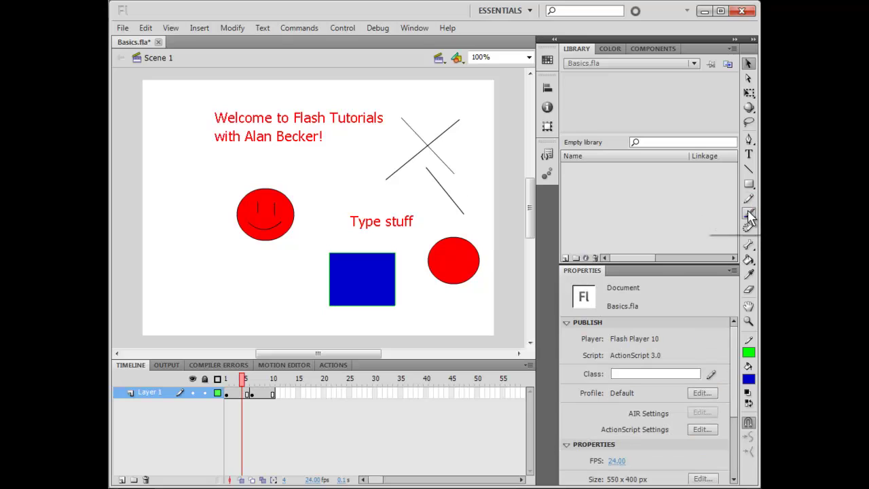
- Draw a green S-shaped pencil line plus thick and thin blue brush strokes near the title
left_click(749, 200)
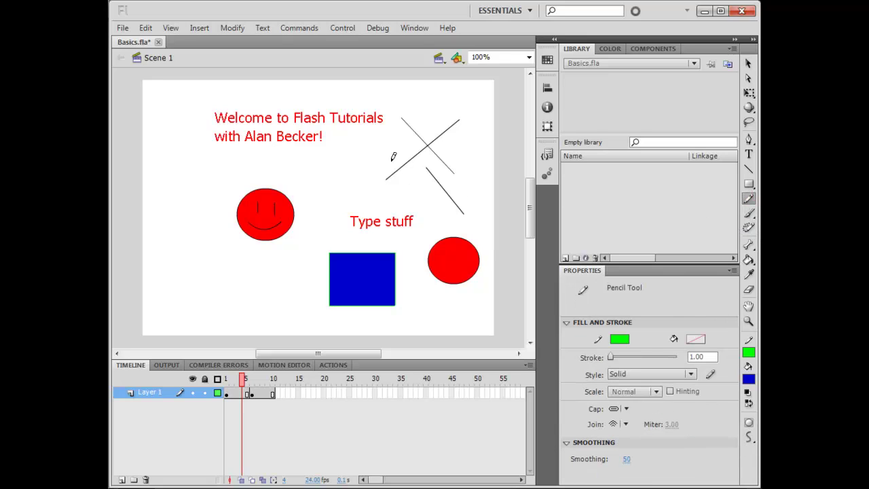
mouse_move(379, 141)
left_mouse_down()
mouse_move(372, 168)
mouse_move(318, 165)
left_mouse_up()
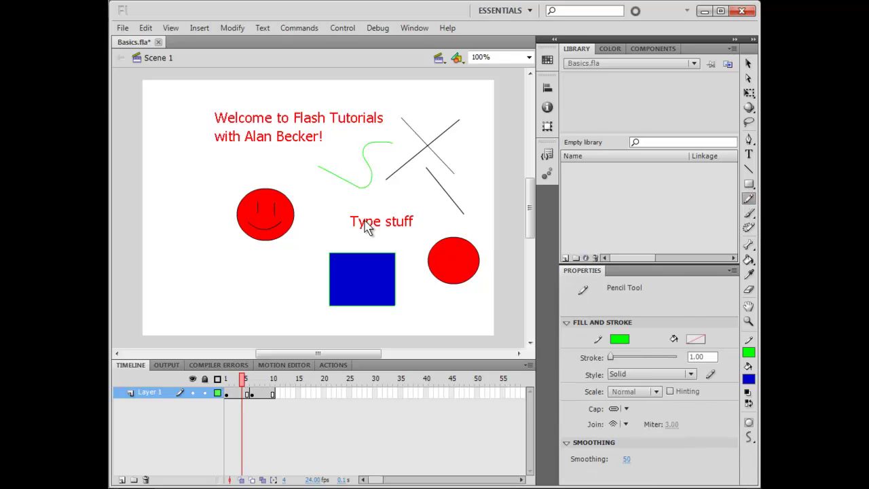
left_click(749, 214)
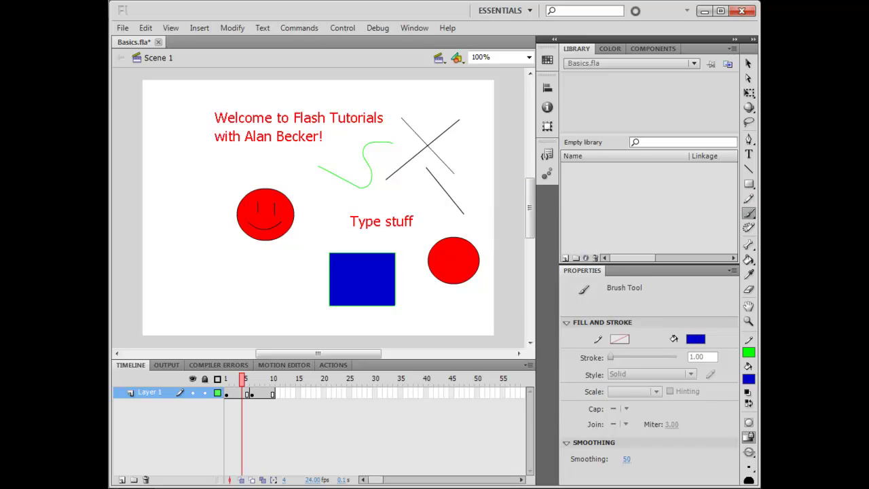
left_click_drag(307, 182, 355, 202)
left_click_drag(377, 166, 403, 156)
left_click(750, 468)
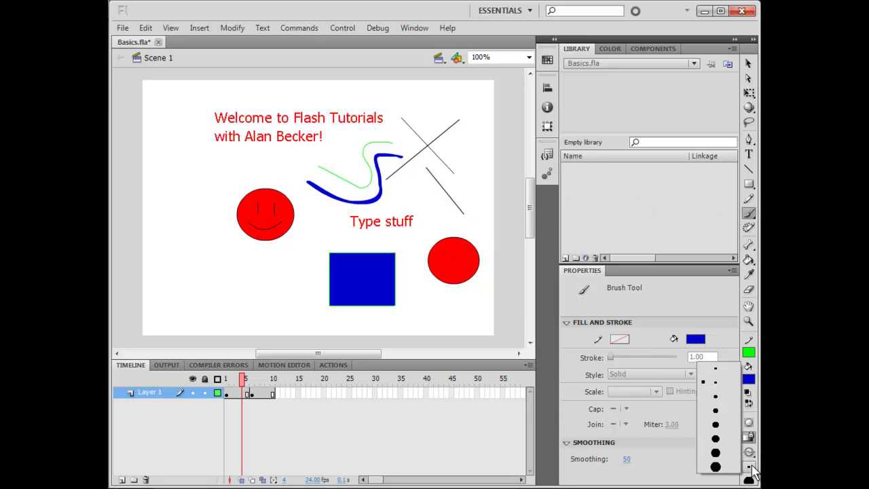
left_click(715, 368)
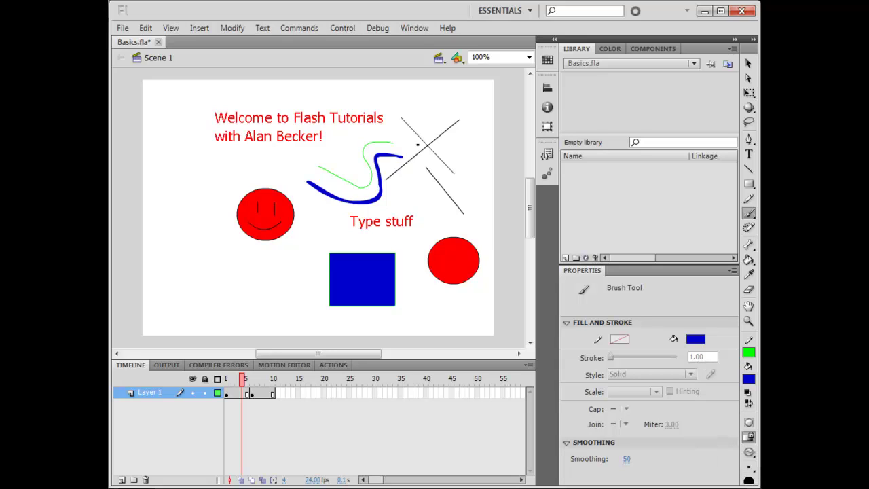
left_click_drag(358, 158, 332, 153)
- Bend the blue brush shapes' edges and the green curve into new shapes with the Selection tool
left_click(749, 63)
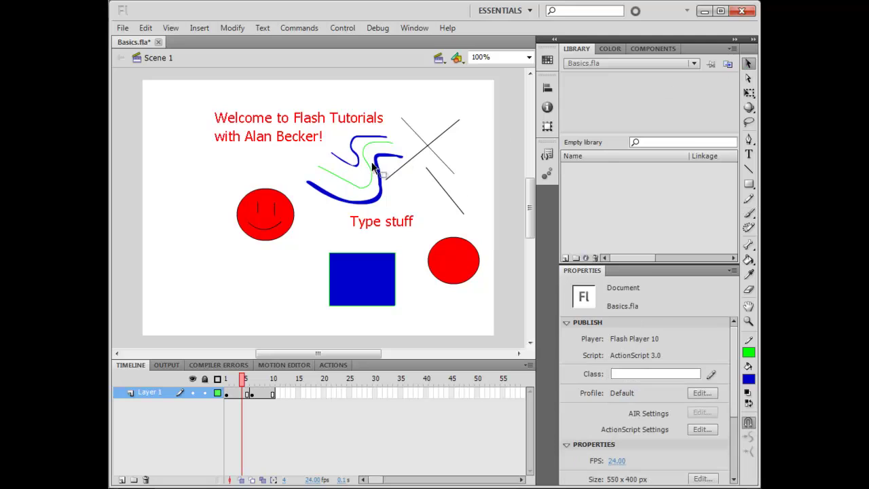
left_click(358, 157)
scroll(362, 164, "up", 3)
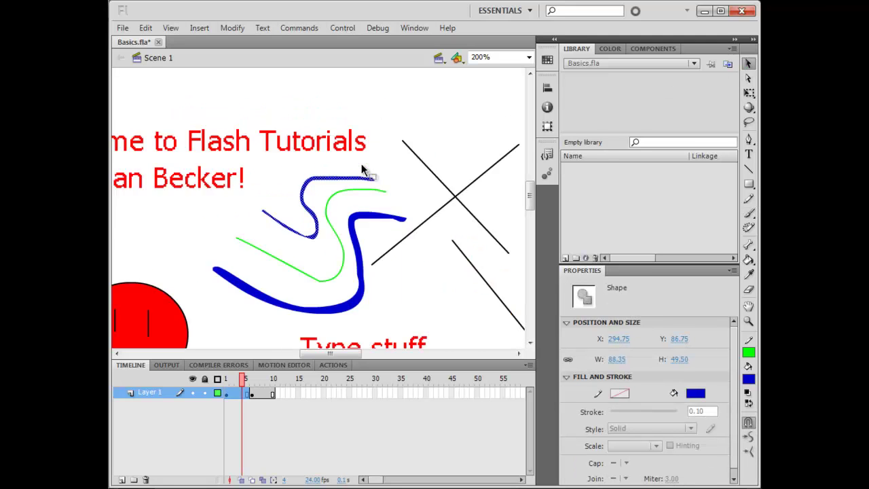
scroll(317, 192, "down", 1)
left_click(304, 187)
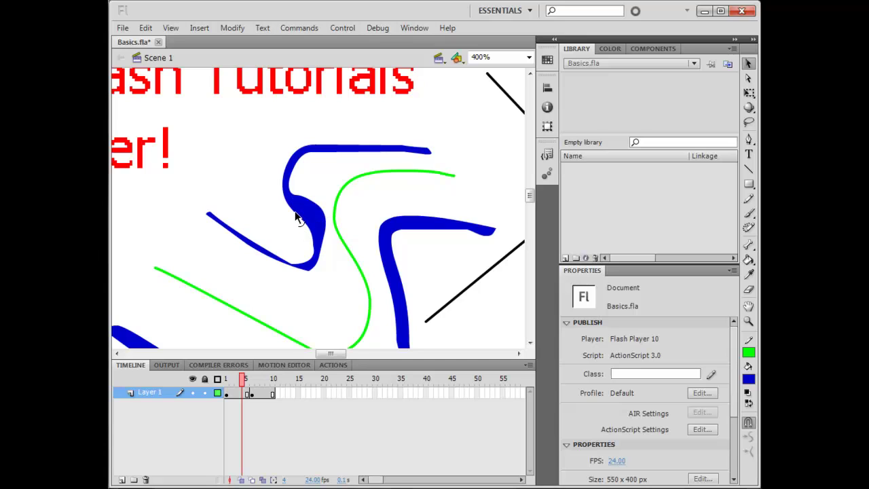
mouse_move(296, 216)
left_mouse_down()
mouse_move(278, 203)
mouse_move(279, 218)
left_mouse_up()
left_click_drag(286, 182, 267, 178)
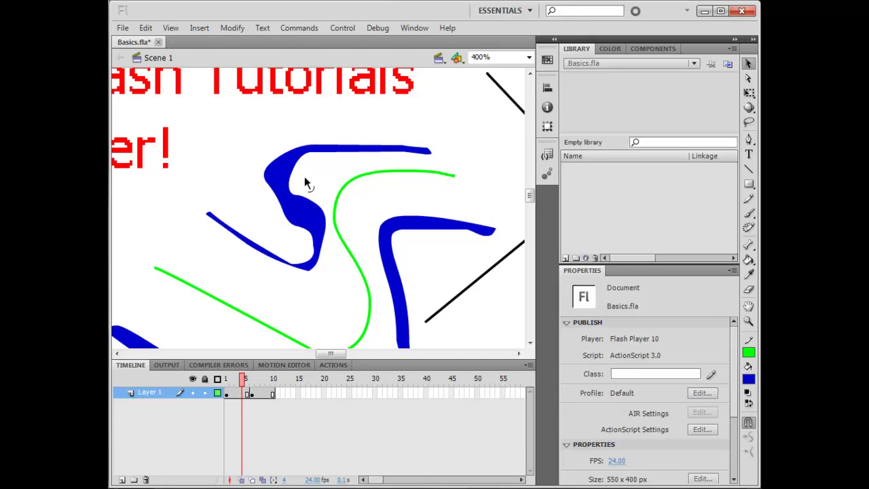
left_click_drag(327, 150, 337, 146)
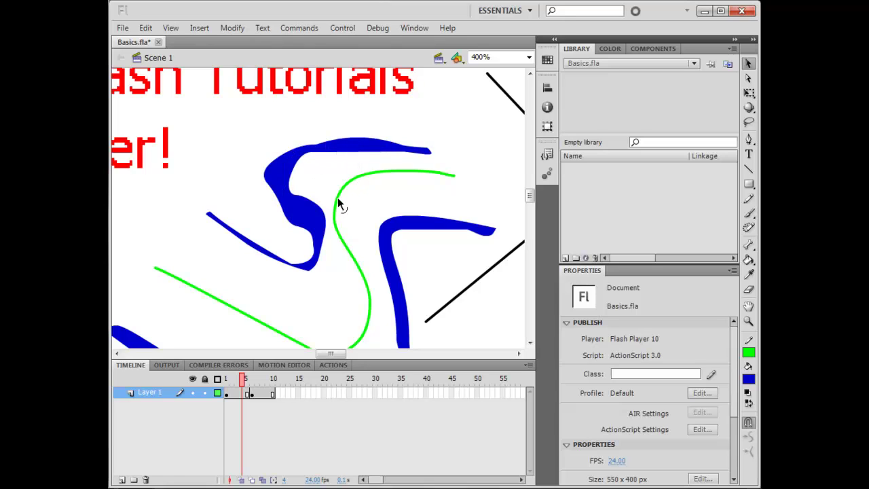
mouse_move(338, 203)
left_mouse_down()
mouse_move(369, 184)
mouse_move(344, 208)
mouse_move(351, 197)
left_mouse_up()
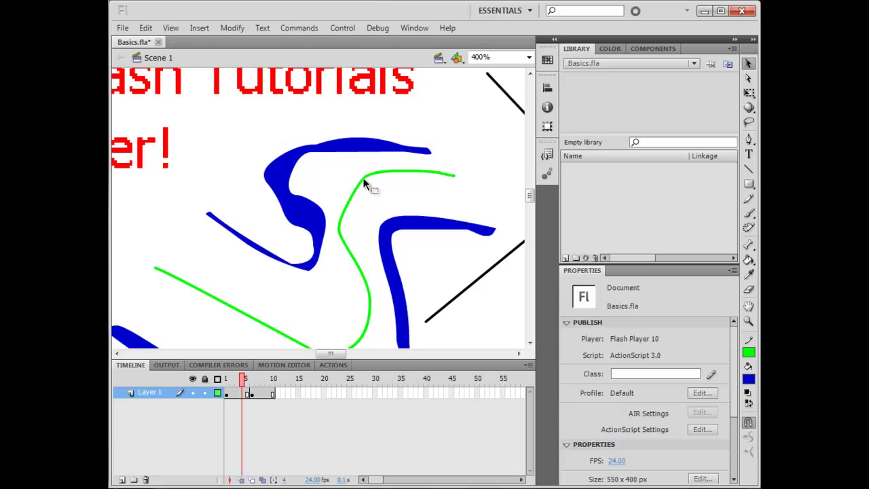
left_click_drag(345, 213, 353, 211)
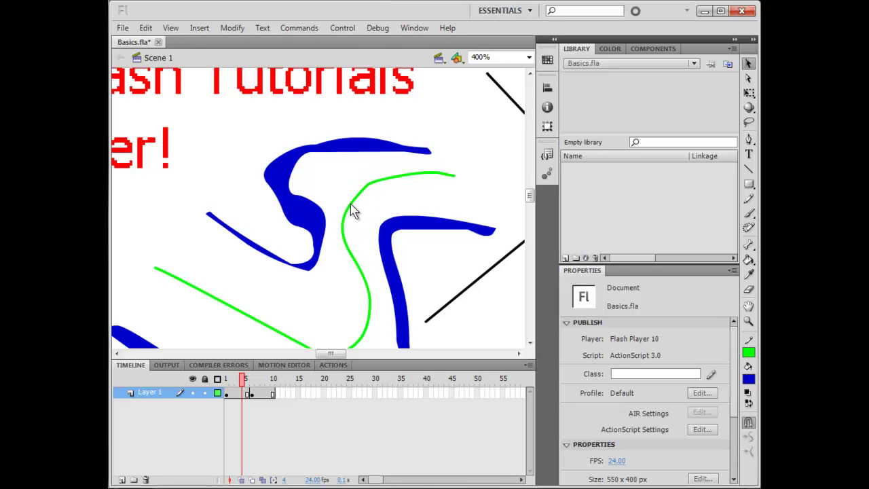
- Fill the blue brush shapes with red using the Paint Bucket
left_click(749, 261)
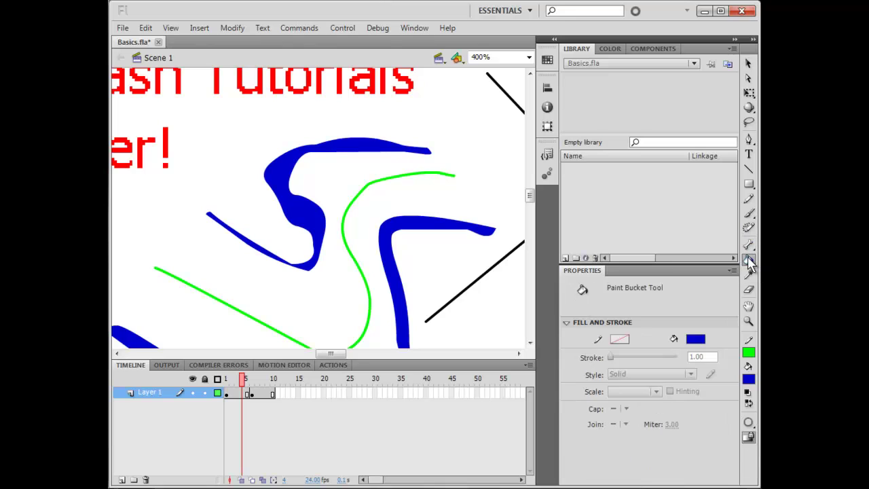
left_click(748, 378)
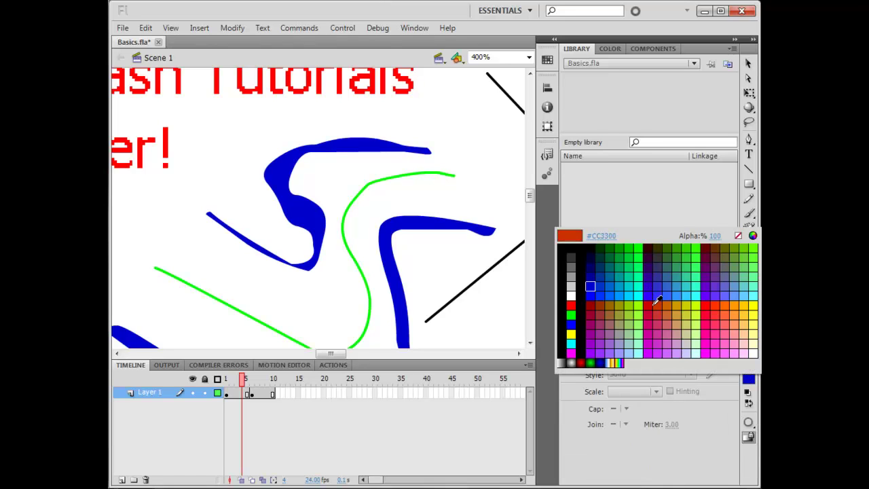
left_click(572, 304)
left_click(337, 143)
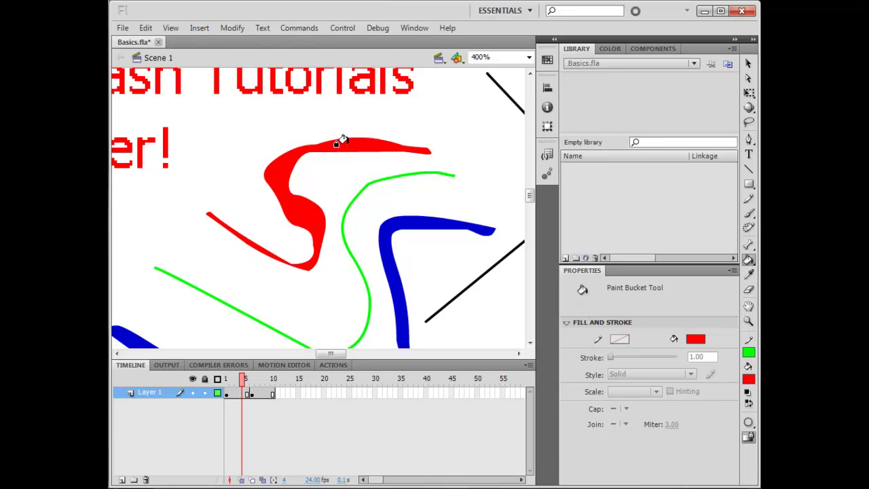
left_click(401, 239)
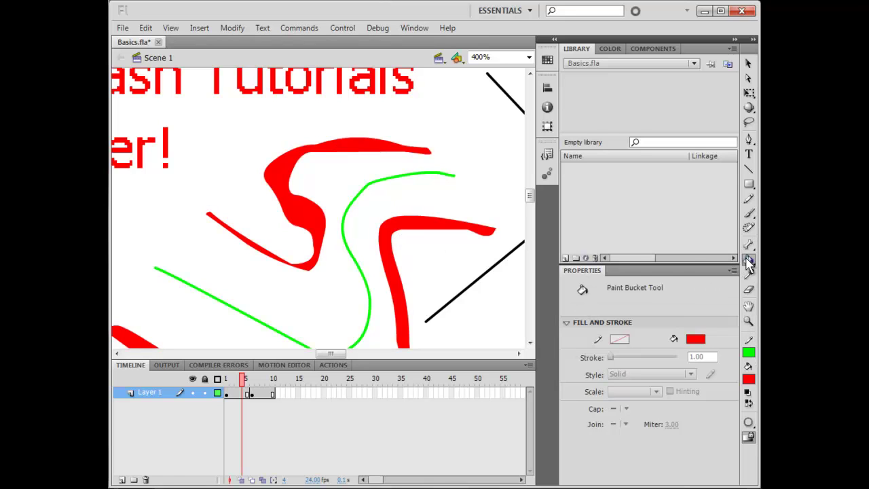
- Give the green line, a black diagonal line and the red shapes blue strokes with the Ink Bottle
mouse_move(748, 261)
left_mouse_down()
mouse_move(635, 259)
mouse_move(647, 274)
left_mouse_up()
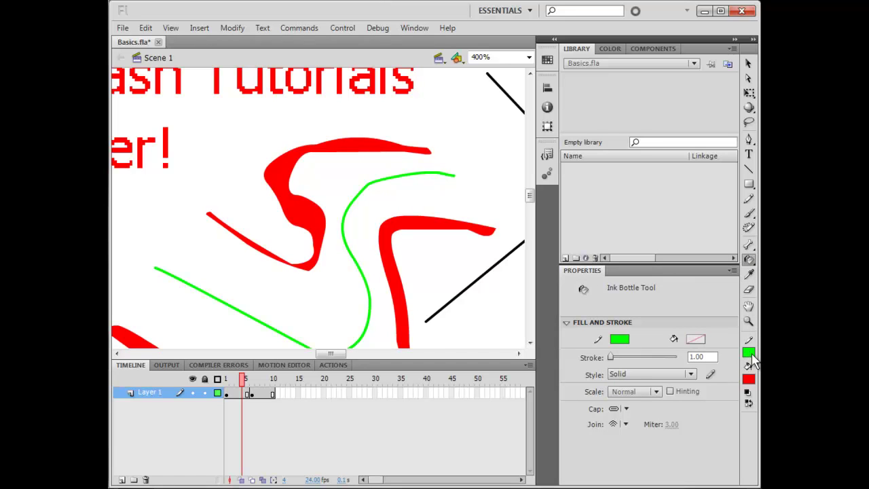
left_click(755, 351)
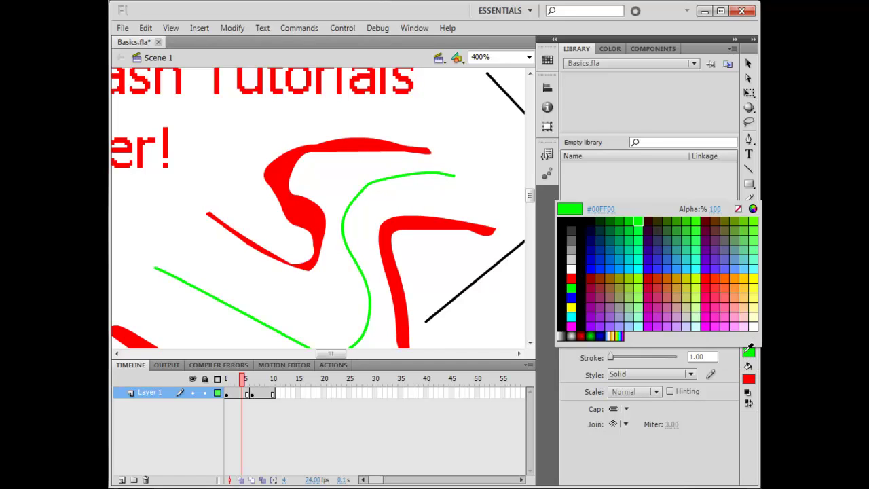
left_click(598, 266)
left_click(415, 172)
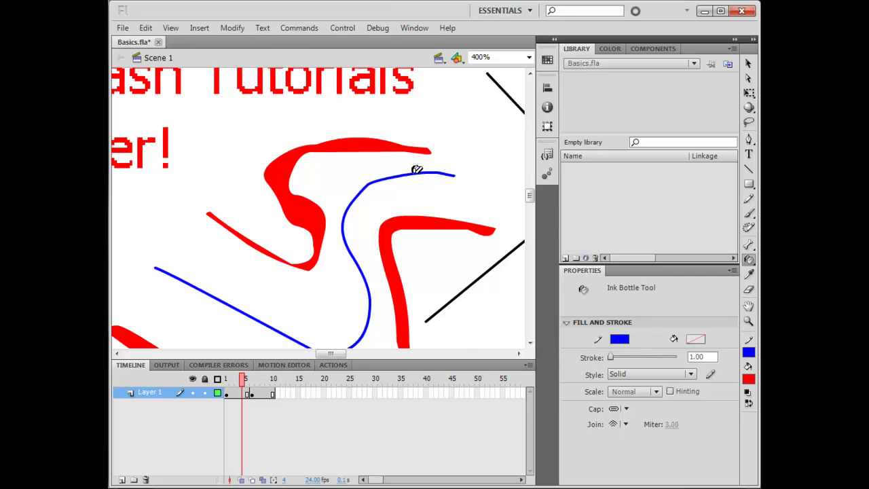
left_click(488, 270)
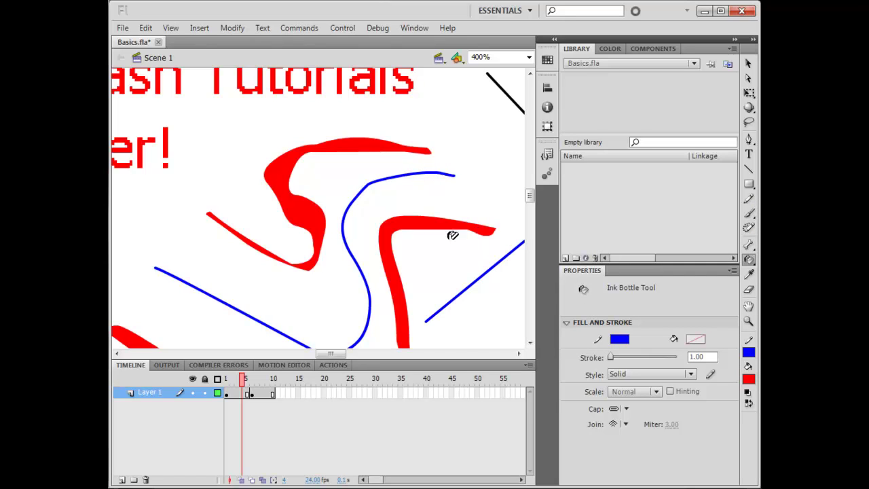
left_click(346, 140)
left_click(385, 230)
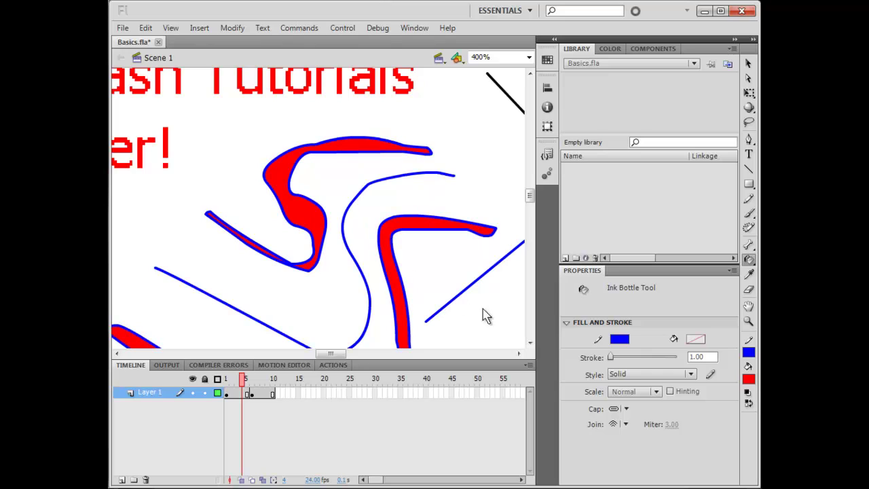
- Sample the red fill with the Eyedropper and fill the blue rectangle red
left_click(750, 270)
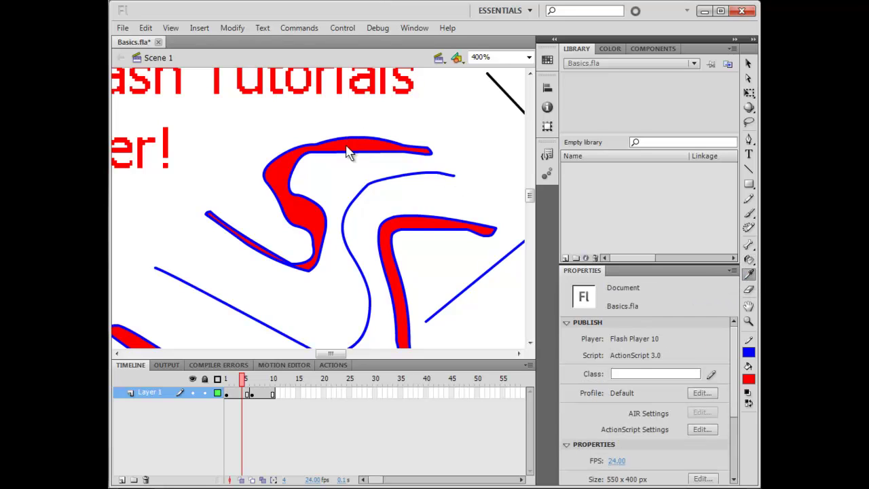
key("ctrl+minus")
key("ctrl+minus")
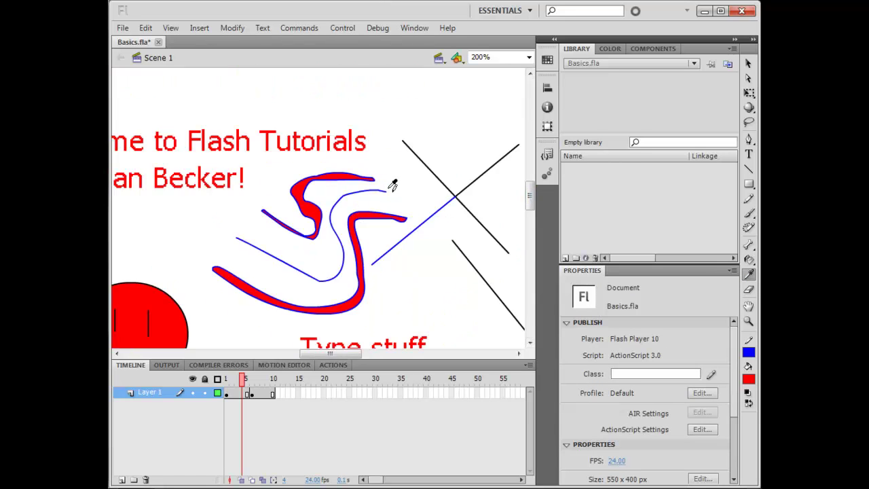
left_click(318, 193)
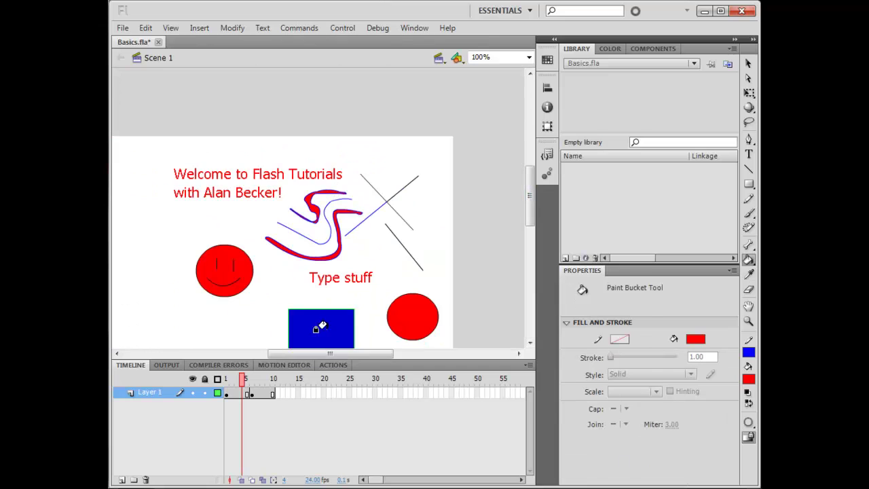
left_click(316, 330)
scroll(532, 216, "down", 3)
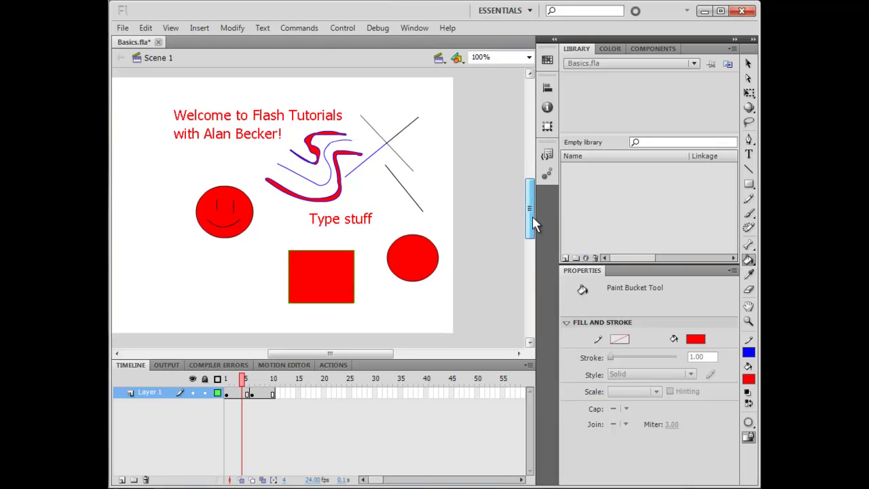
- Sample the blue stroke colour and outline the red circle with it
left_click(749, 273)
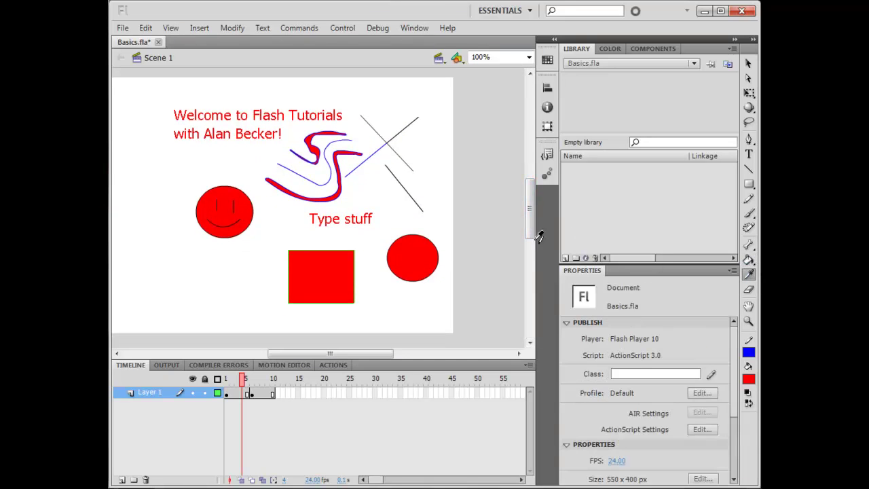
left_click(375, 151)
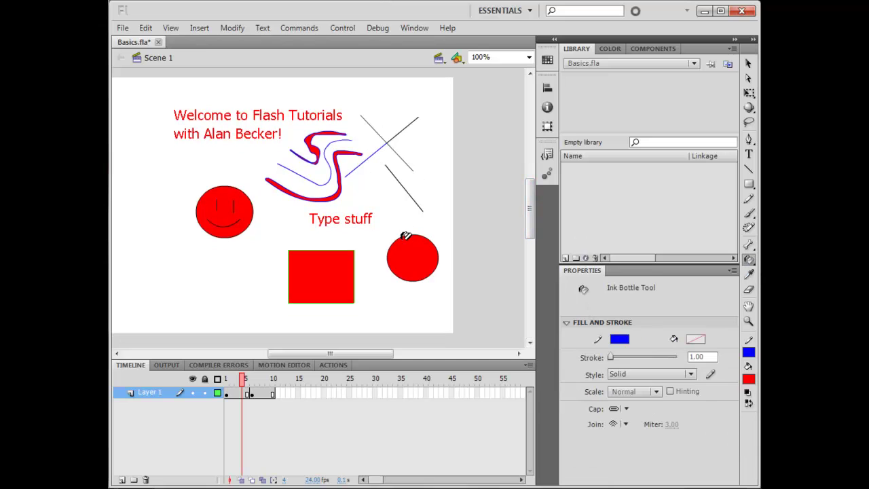
key("ctrl+equal")
key("ctrl+equal")
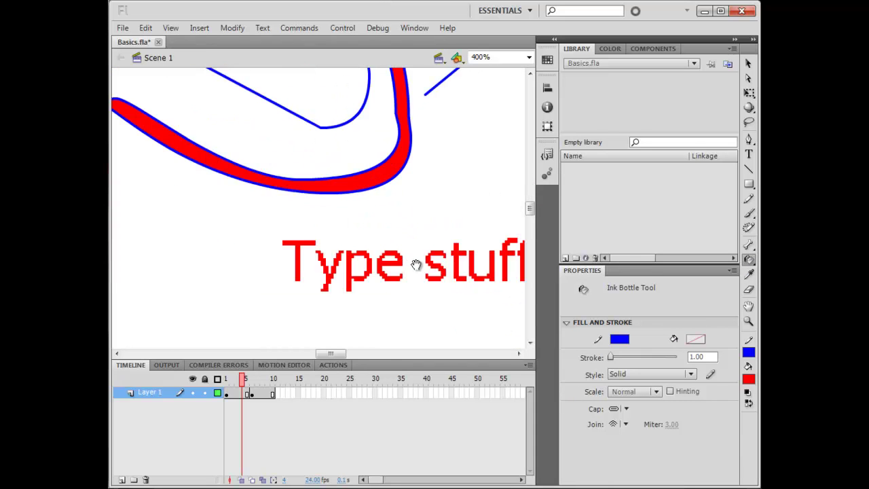
left_click_drag(413, 258, 214, 199)
left_click_drag(351, 286, 256, 153)
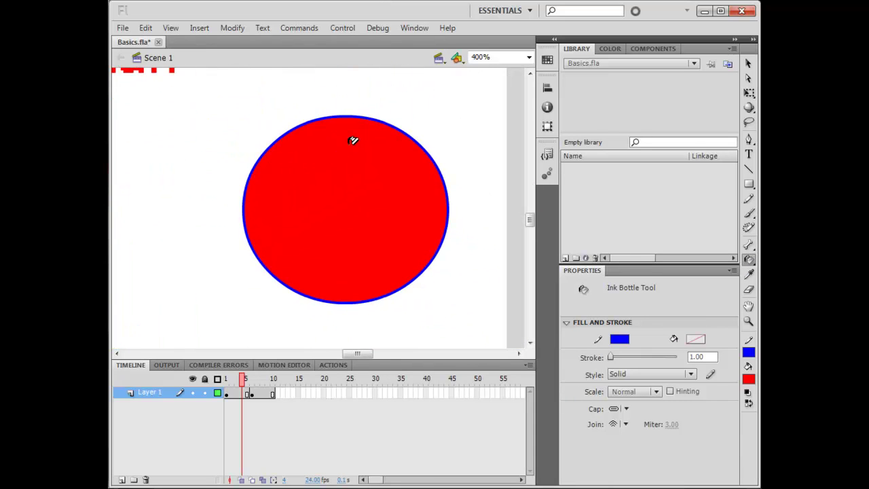
key("ctrl+minus")
key("ctrl+minus")
left_click_drag(218, 122, 311, 177)
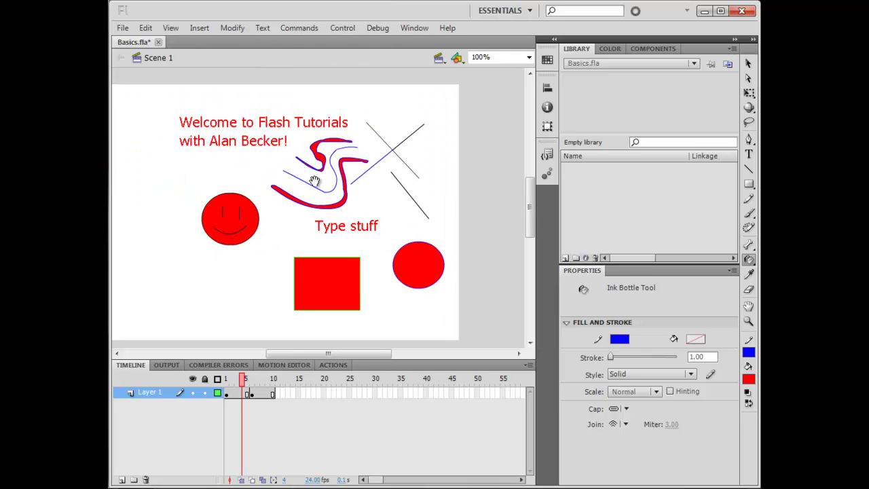
- Erase through the squiggles and crossed lines, restore the 'Type stuff' text, and erase a band through the circle
left_click(749, 289)
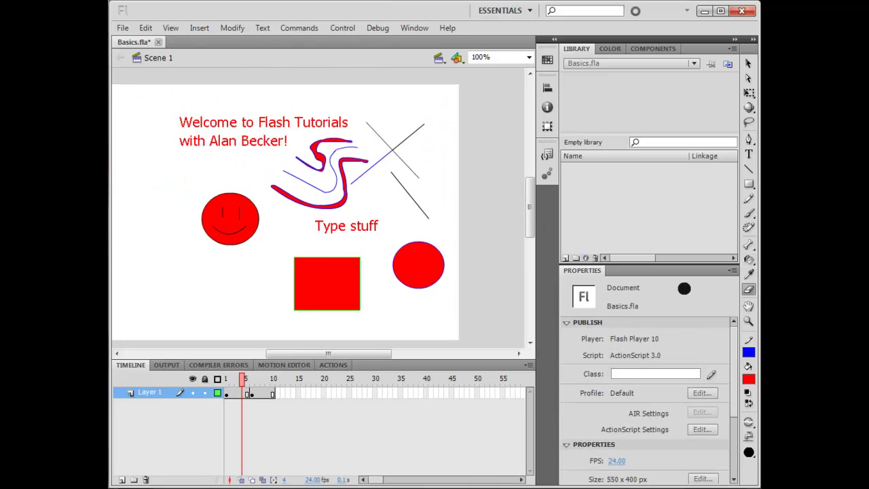
mouse_move(305, 145)
left_mouse_down()
mouse_move(362, 200)
mouse_move(339, 237)
mouse_move(328, 315)
mouse_move(342, 320)
mouse_move(322, 237)
mouse_move(403, 226)
left_mouse_up()
key("ctrl+z")
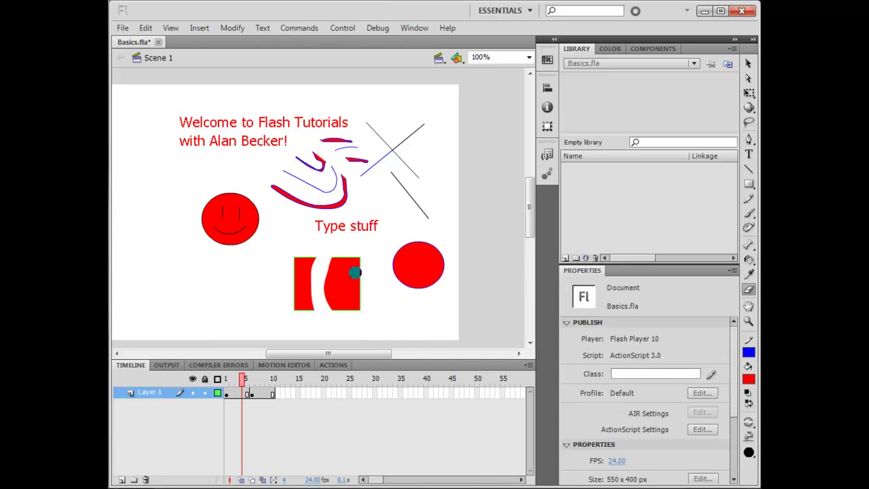
left_click_drag(407, 301, 394, 161)
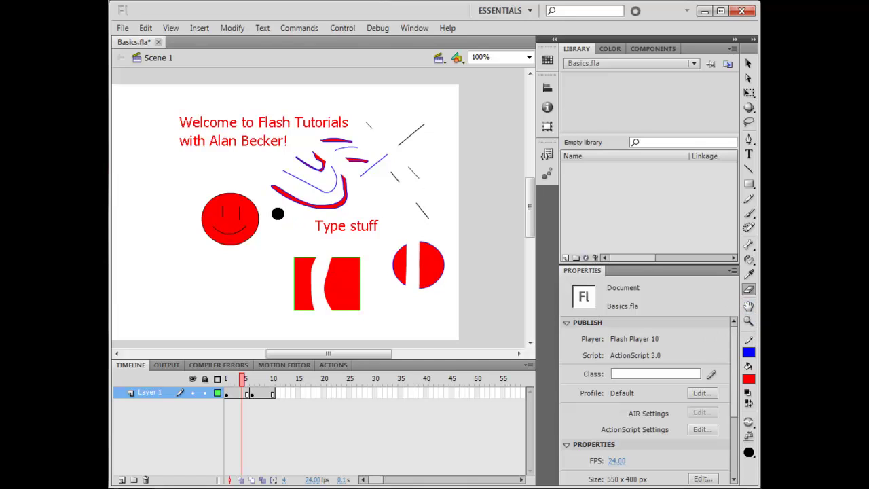
- Pan and zoom around the stage to inspect the erased rectangle and circle, ending at 200%
key("space")
mouse_move(258, 215)
left_mouse_down()
mouse_move(297, 217)
mouse_move(297, 190)
mouse_move(325, 252)
mouse_move(301, 219)
left_mouse_up()
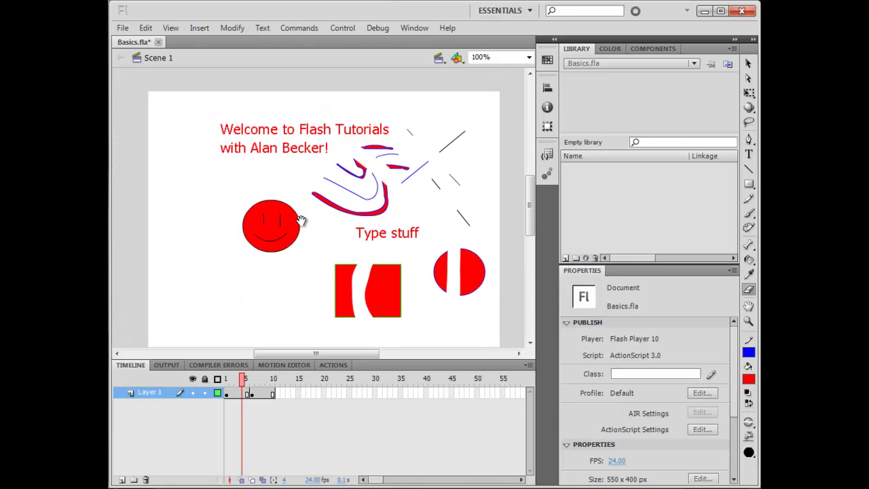
left_click(328, 226, "ctrl")
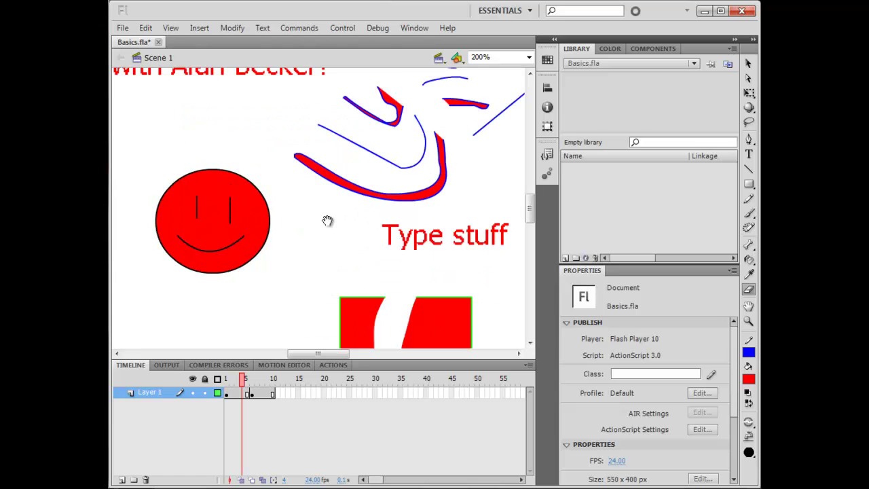
left_click_drag(360, 142, 364, 239)
mouse_move(321, 217)
left_mouse_down()
mouse_move(97, 111)
mouse_move(86, 17)
left_mouse_up()
left_click_drag(227, 222, 306, 200)
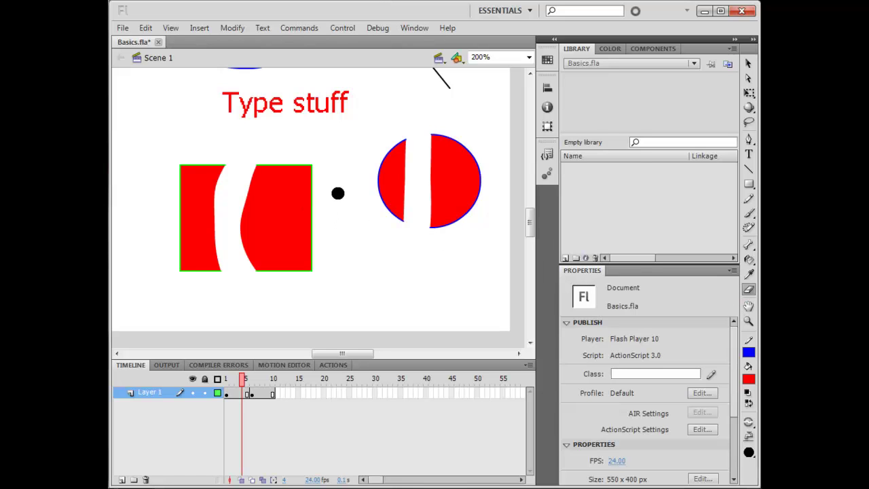
key("ctrl+equal")
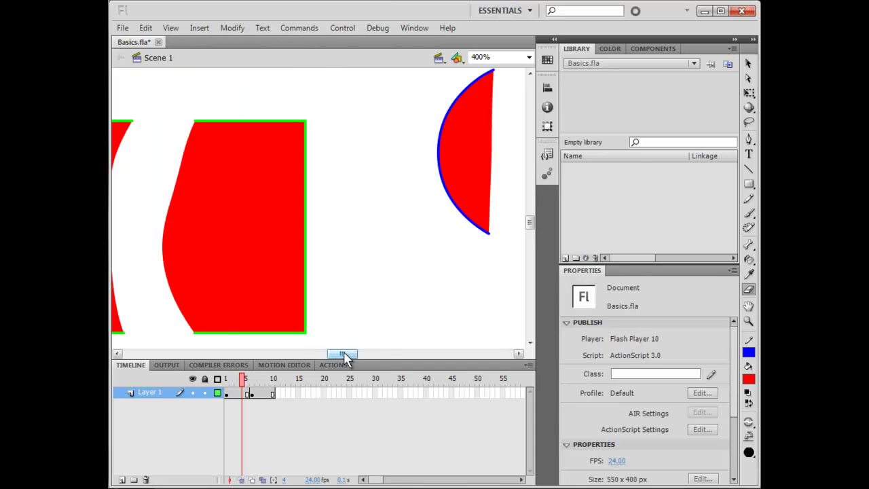
left_click_drag(341, 354, 331, 354)
key("ctrl+equal")
key("ctrl+minus")
key("ctrl+minus")
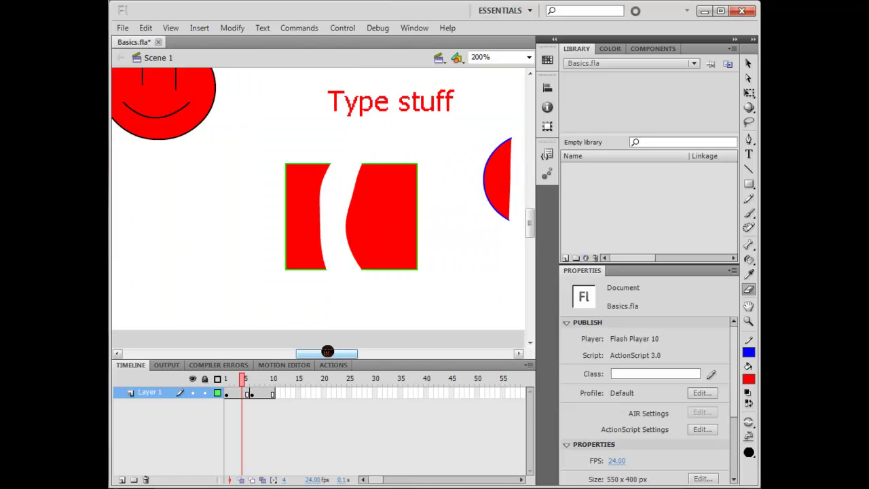
key("ctrl+minus")
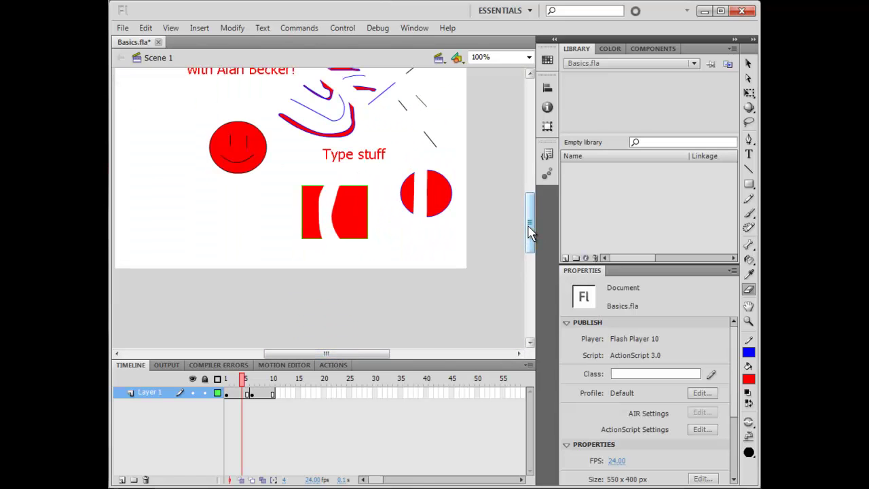
left_click_drag(530, 229, 529, 211)
left_click_drag(367, 354, 353, 354)
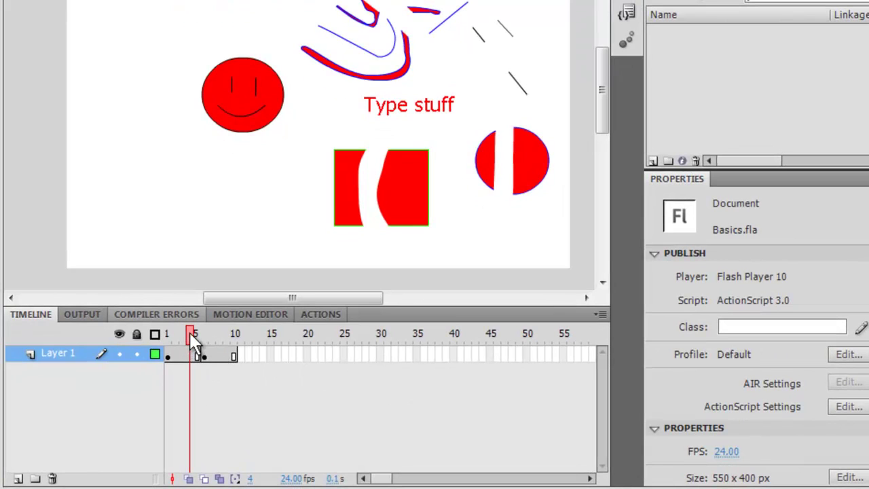
left_click_drag(195, 351, 202, 333)
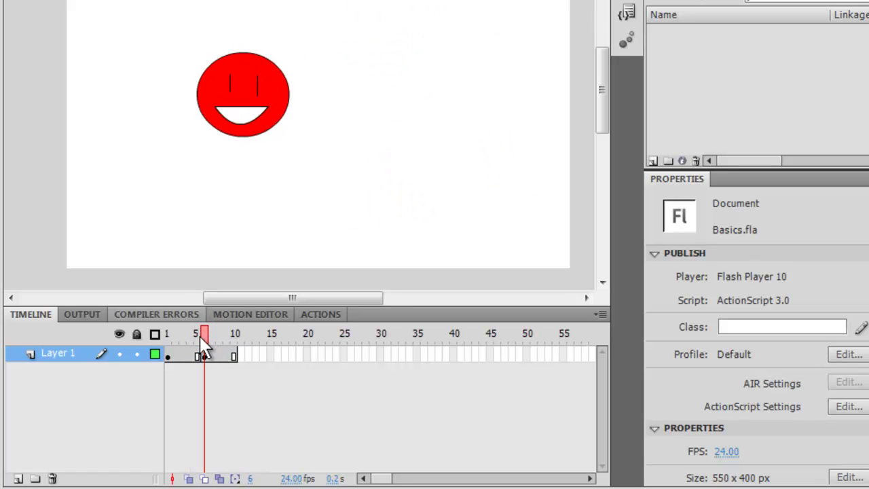
left_click_drag(206, 335, 230, 345)
left_click(233, 354)
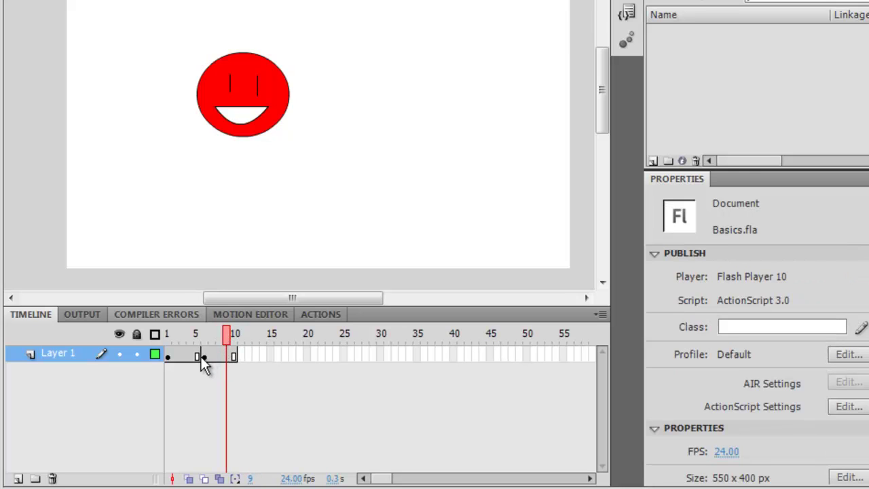
left_click(205, 357)
left_click_drag(209, 340, 167, 343)
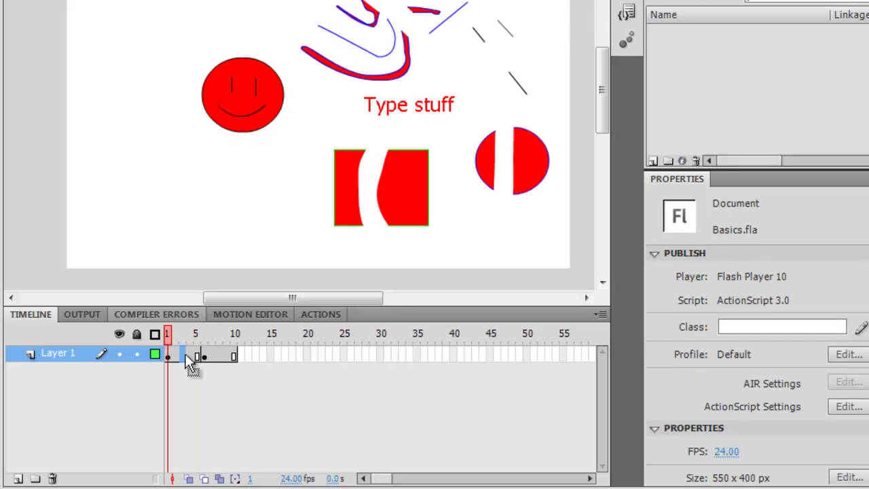
- Make frame 8 a keyframe and compare the smiley's mouth across frames 6–8
left_click(184, 360)
left_click(219, 356)
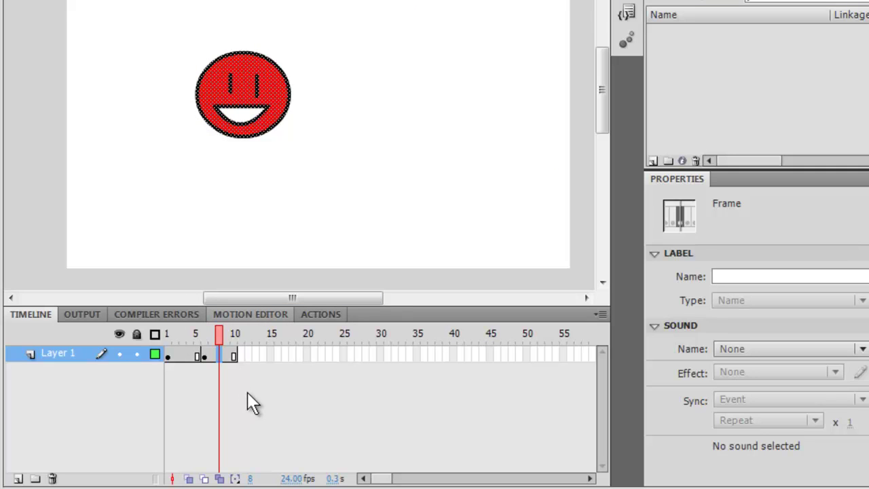
key("F6")
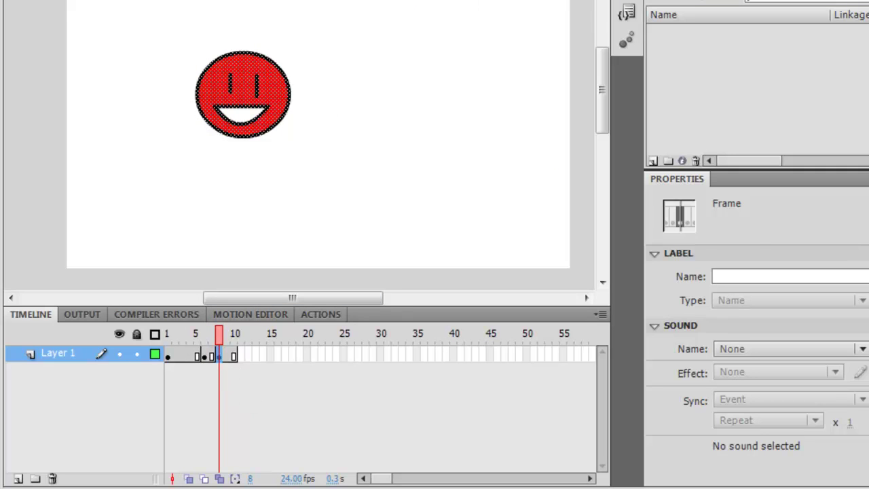
left_click(267, 147)
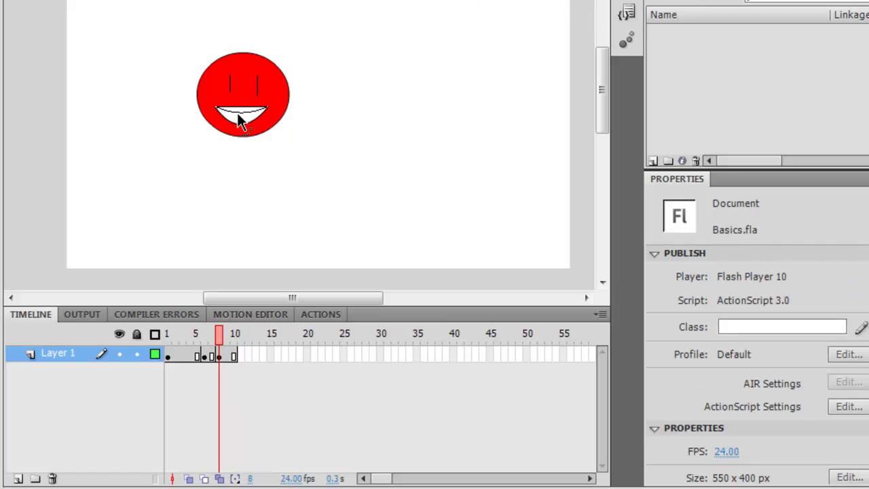
left_click_drag(220, 336, 204, 337)
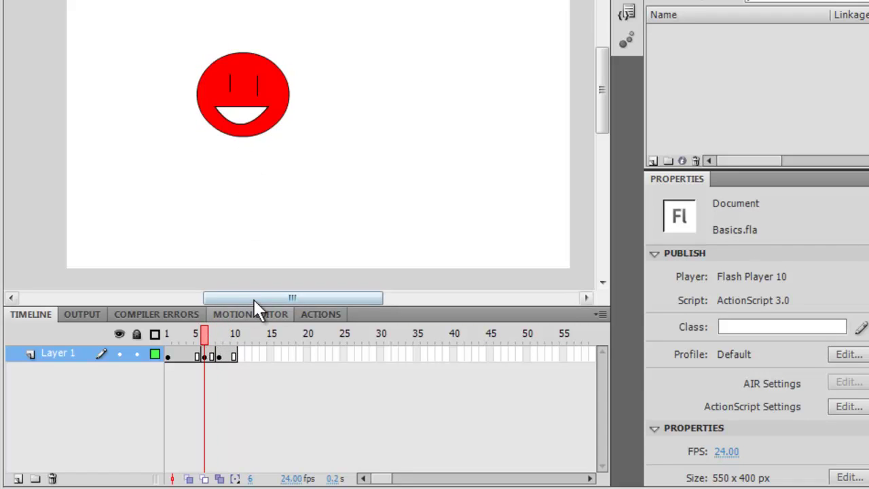
- Lengthen the animation with three extra frames at frame 6 and one more at frame 12
left_click(206, 357)
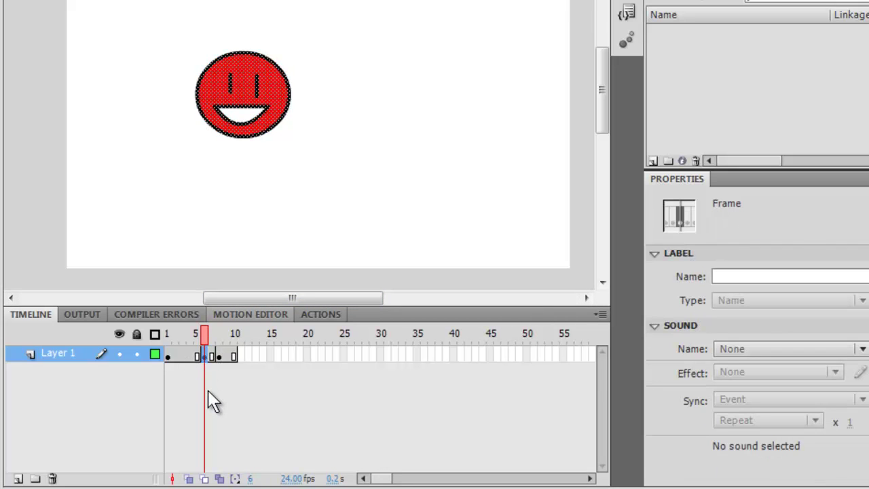
key("F5")
key("F5")
key("F5")
left_click(242, 358)
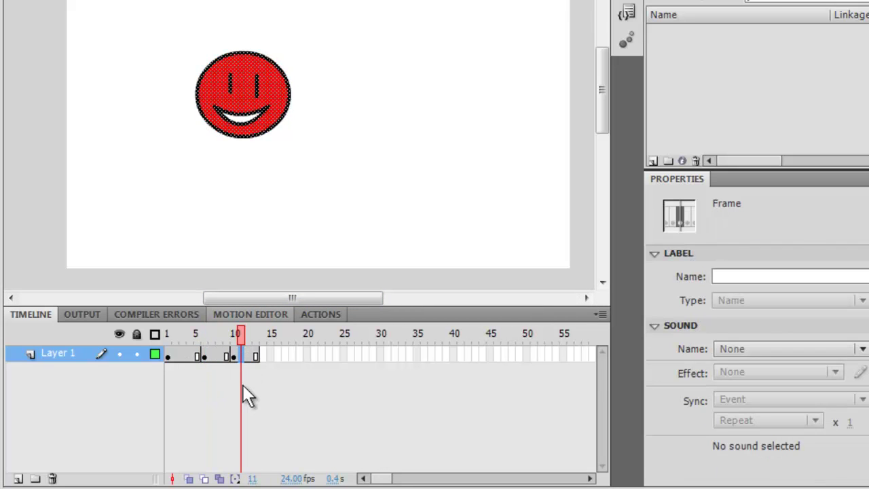
left_click_drag(242, 338, 200, 353)
left_click(250, 359)
key("F5")
left_click(242, 352)
- Preview frames 3–12, make frames 16–22 empty keyframes, and select frames 7–9
left_click(191, 353)
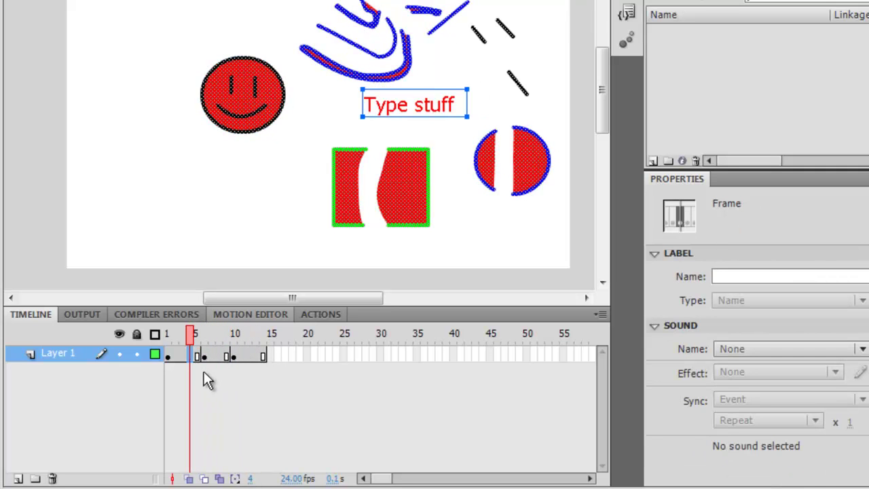
left_click(231, 365)
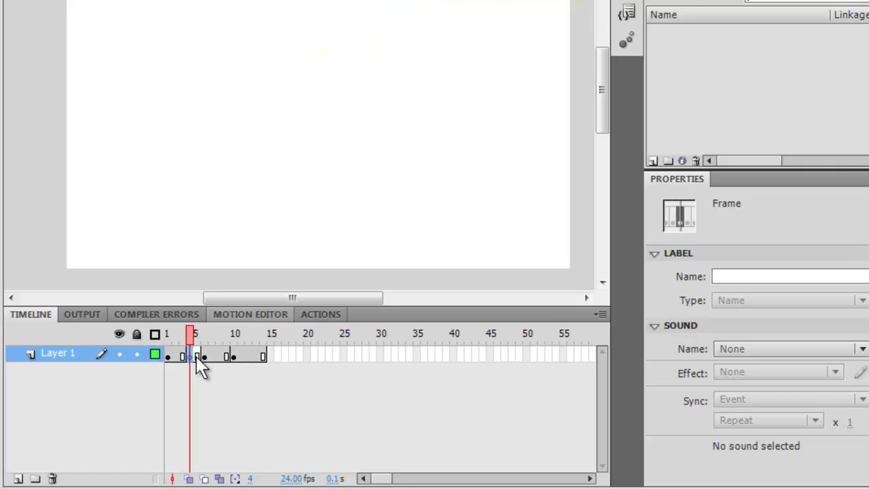
left_click(185, 342)
left_click_drag(185, 342, 322, 355)
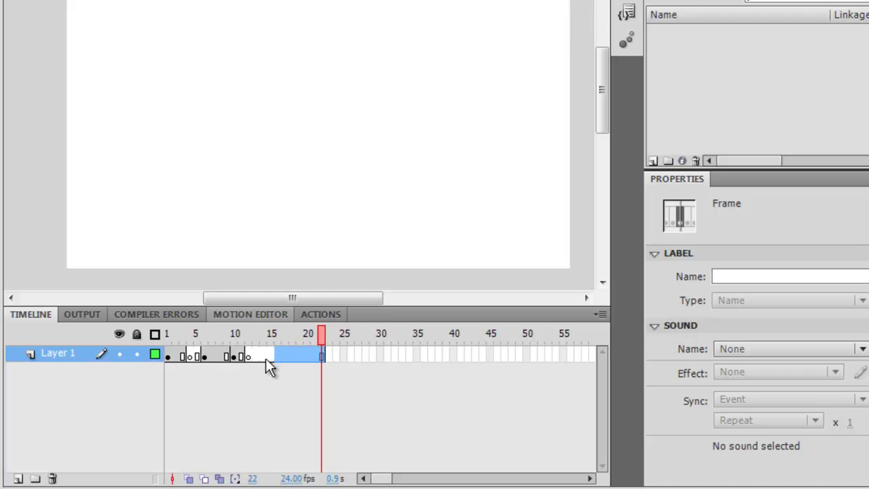
key("F6")
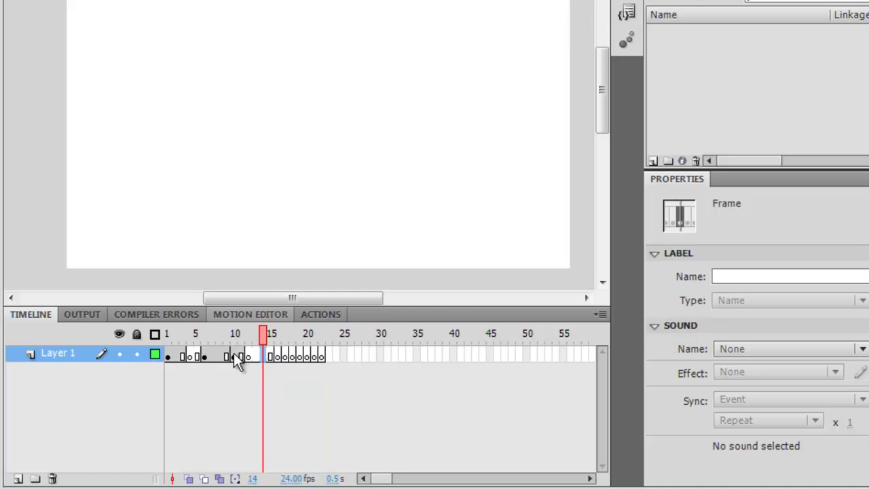
left_click_drag(213, 355, 229, 368)
- At frame 10, add new layers above Layer 1 and select Layer 2
key("period")
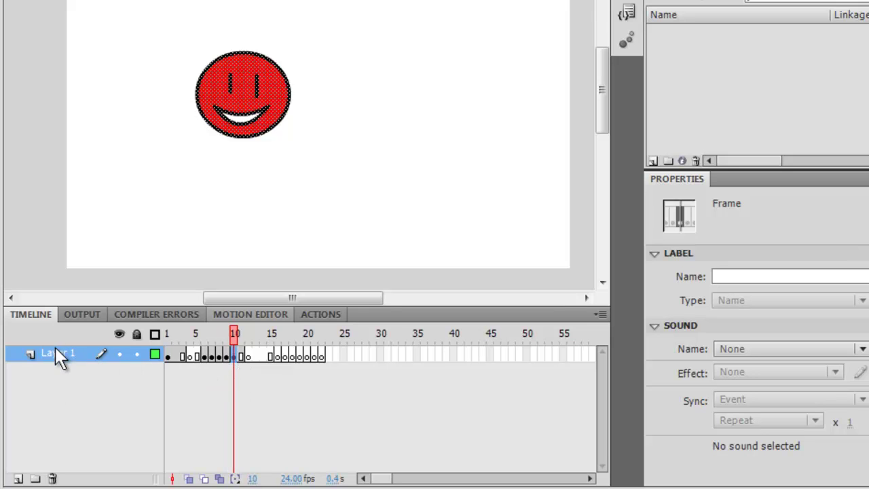
left_click(18, 479)
left_click(18, 478)
left_click(18, 479)
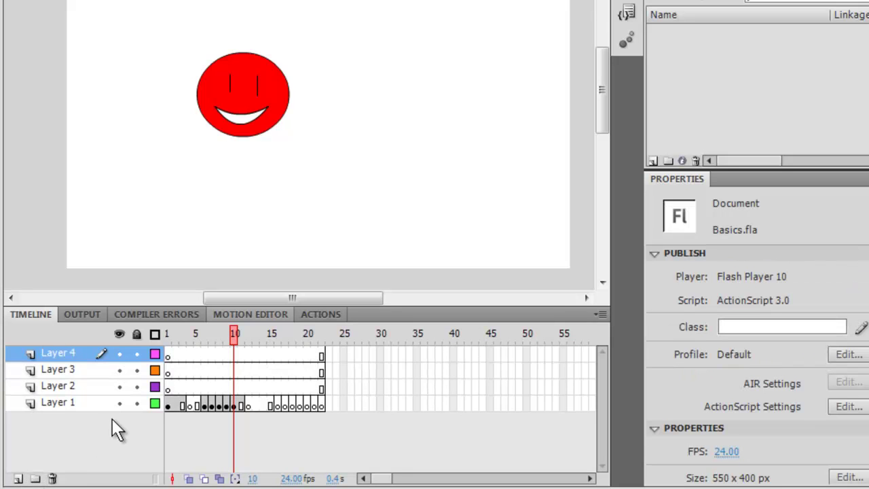
left_click(55, 387)
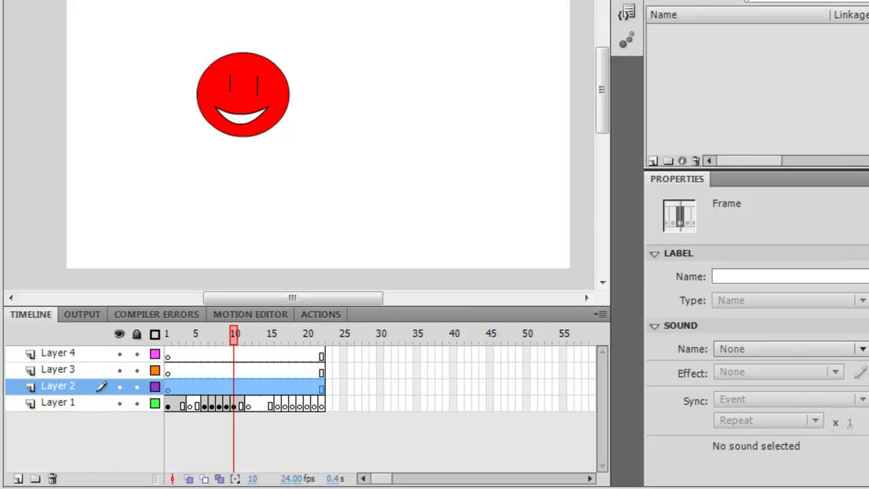
- Draw a green-filled square over the smiley's upper right on Layer 2
key("r")
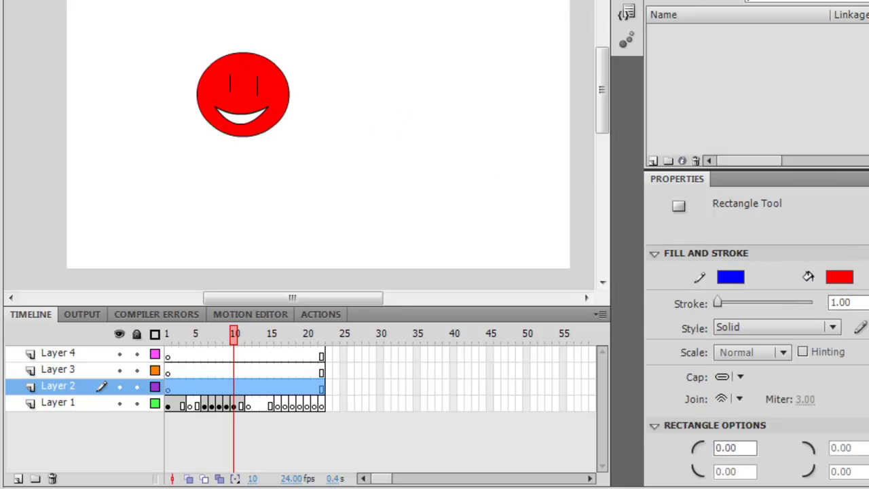
left_click(840, 276)
left_click(766, 165)
left_click_drag(238, 49, 290, 97)
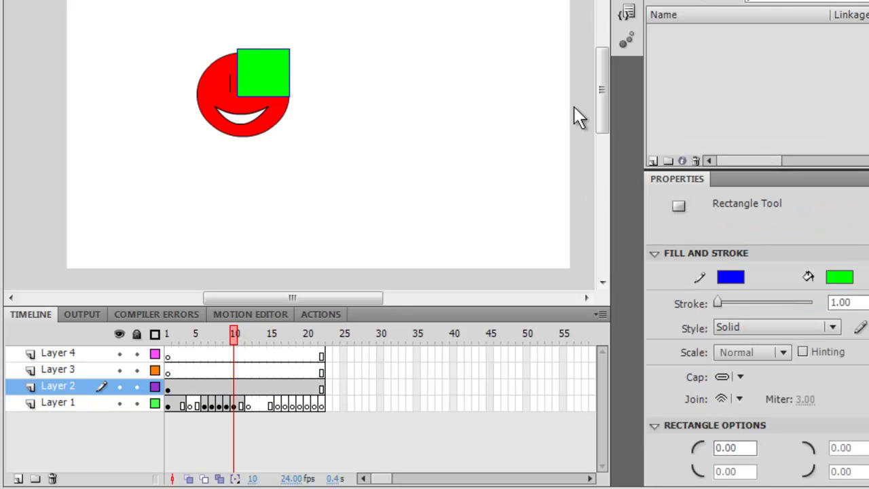
key("v")
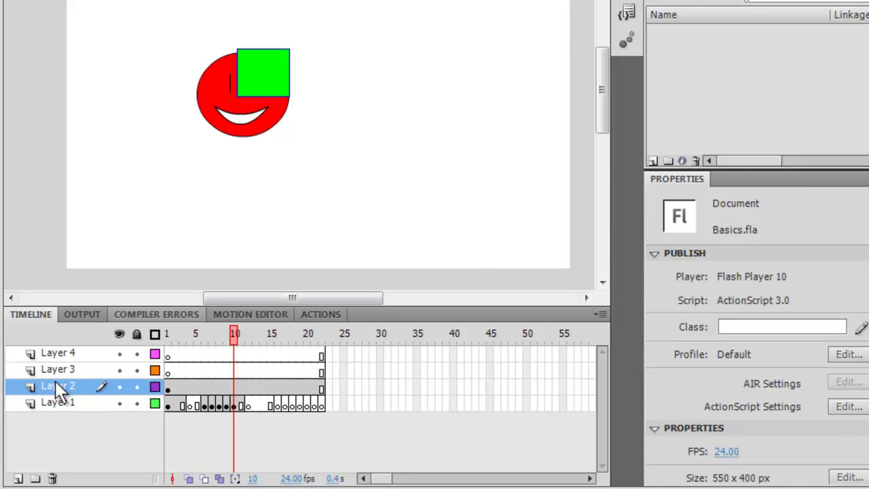
- Move Layer 2 below Layer 1 so the square sits behind the face, then hide Layer 1
left_click_drag(55, 381, 63, 410)
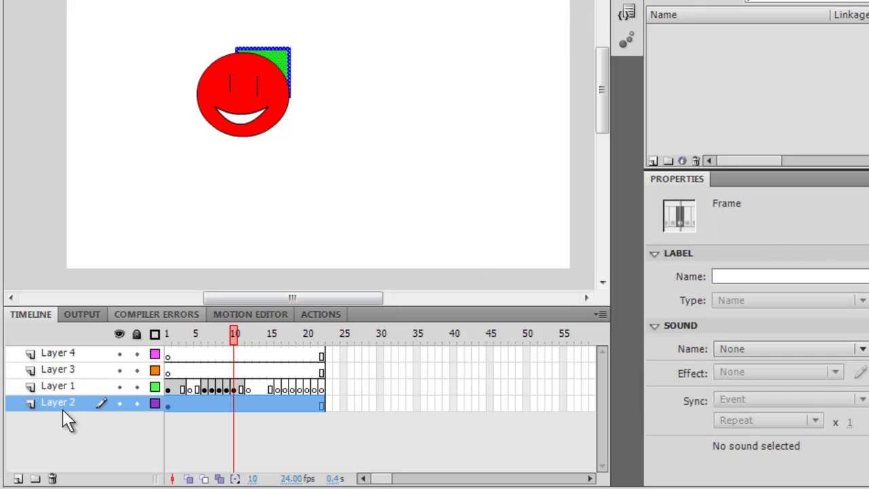
left_click(271, 211)
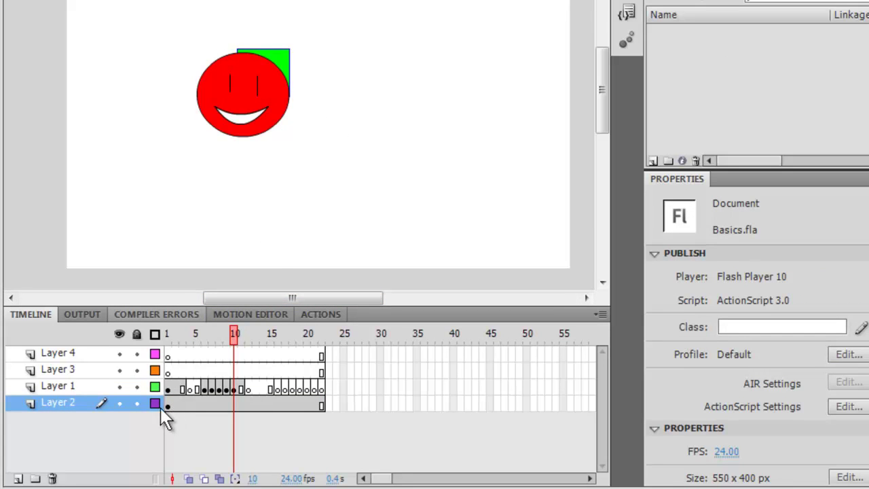
left_click(120, 387)
- Toggle both layers' visibility off and back on, then select and deselect parts of the face
left_click(121, 403)
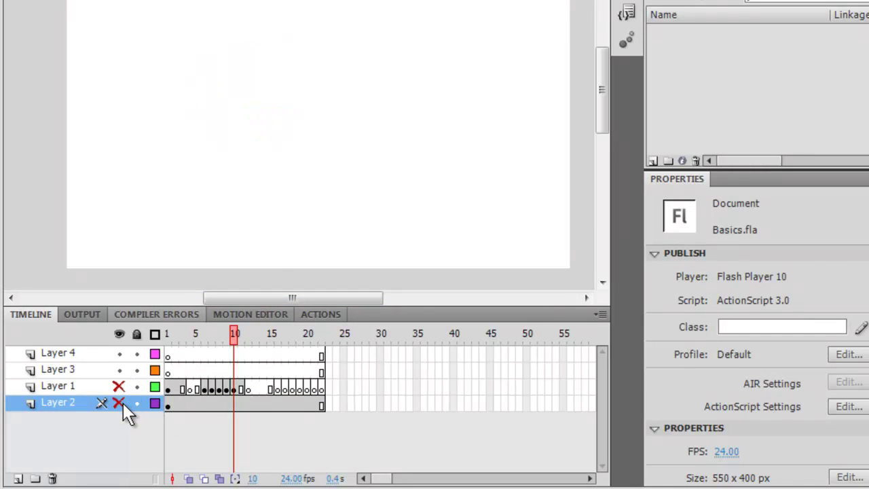
left_click(120, 386)
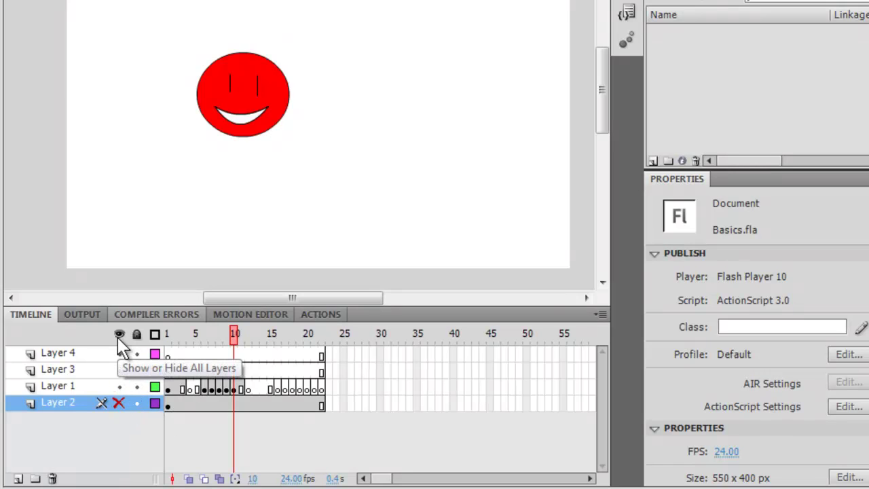
left_click(120, 403)
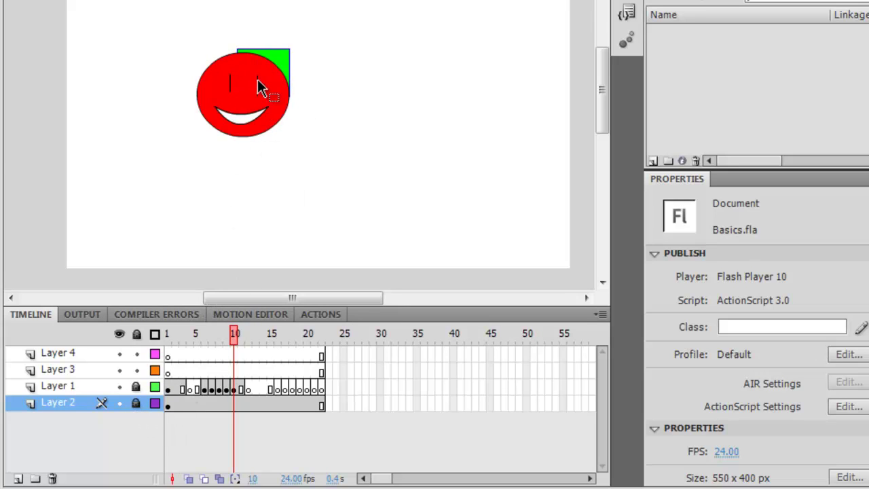
left_click(257, 102)
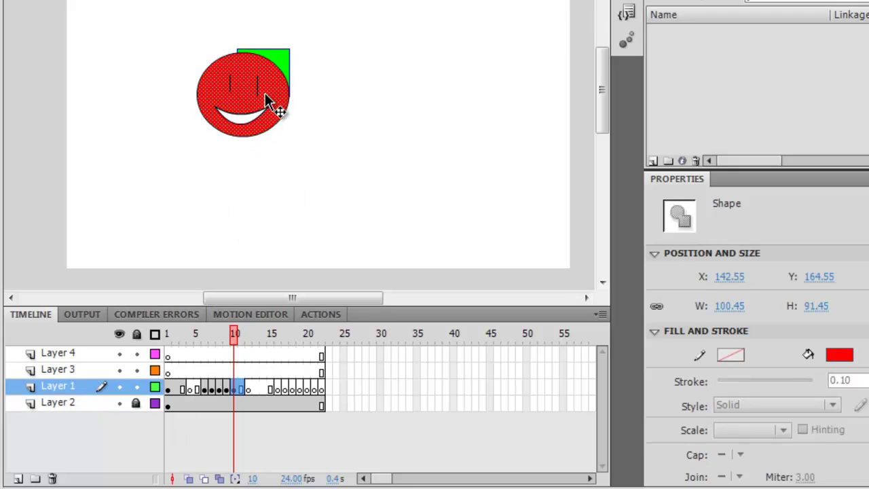
left_click_drag(277, 66, 272, 131)
left_click(291, 98)
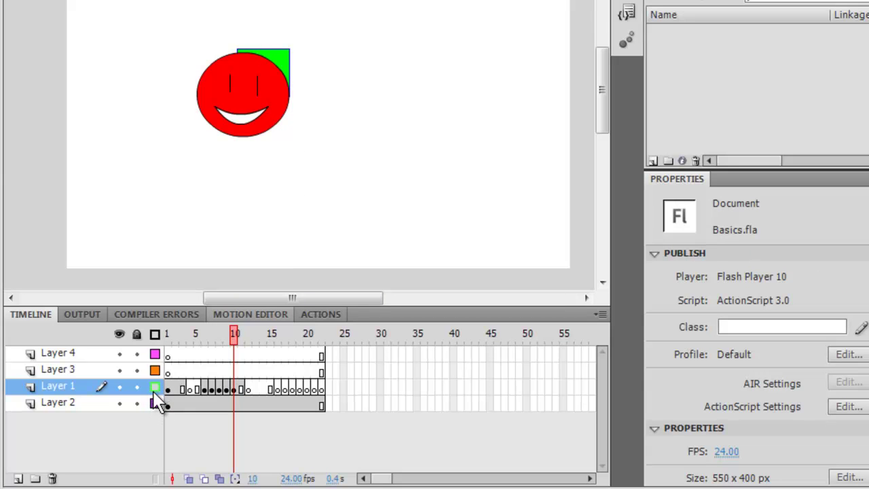
- Show Layers 1 and 2 as outlines and back to solid, then add and delete Layer 5
left_click(154, 387)
left_click(154, 404)
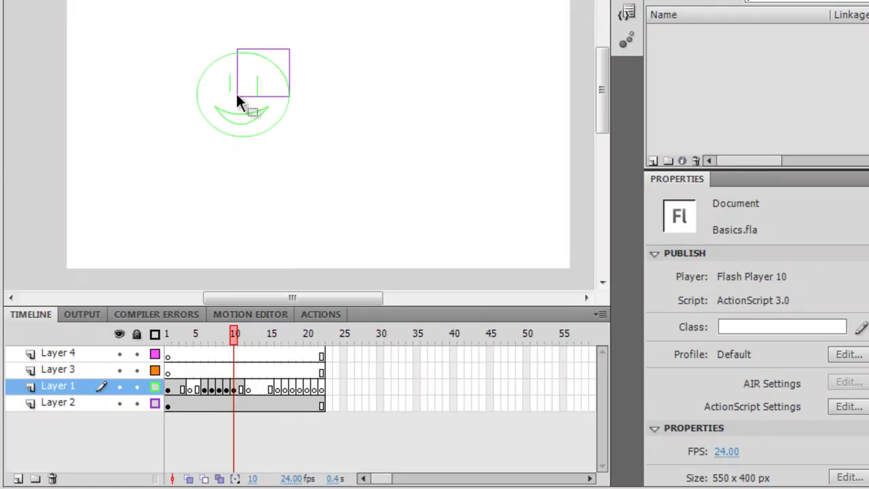
left_click(155, 403)
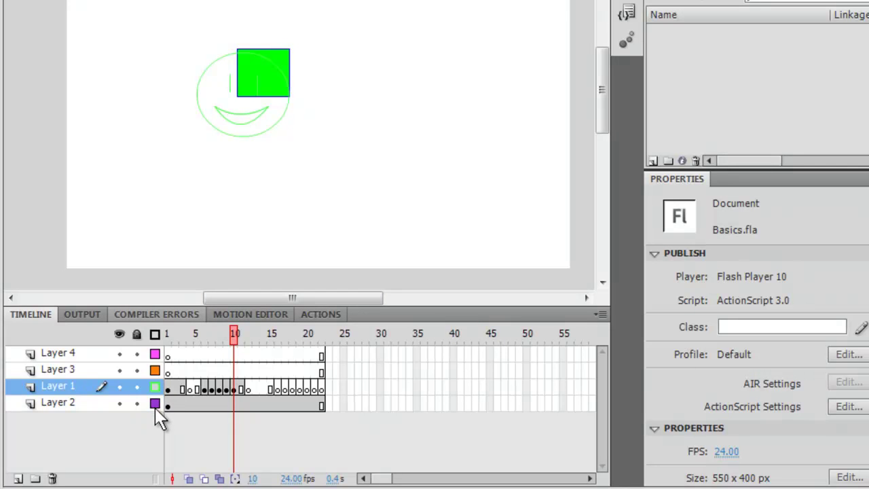
left_click(155, 387)
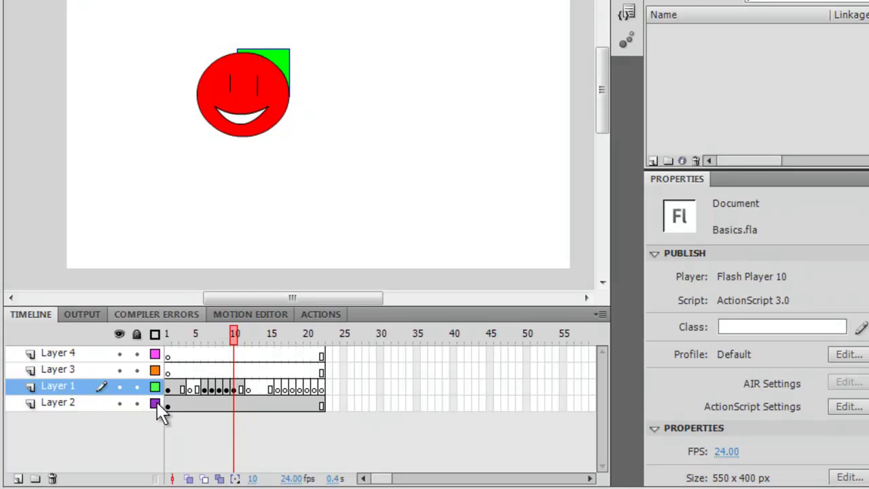
left_click(17, 479)
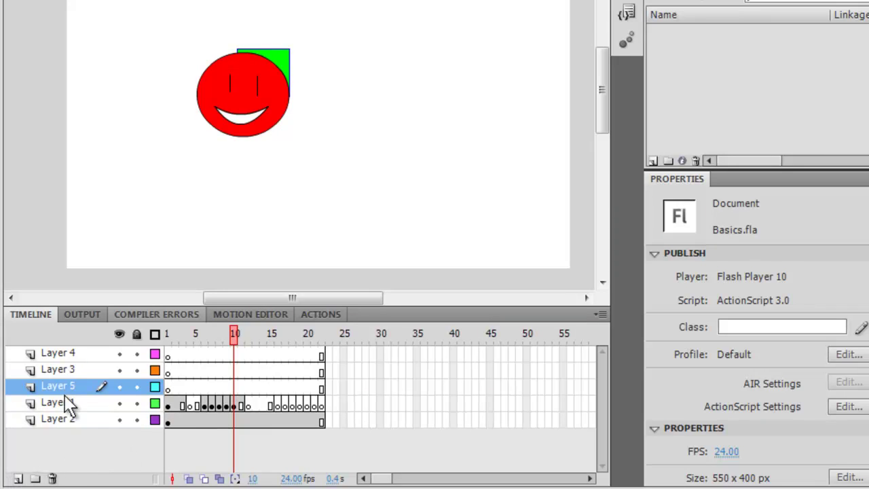
left_click(53, 478)
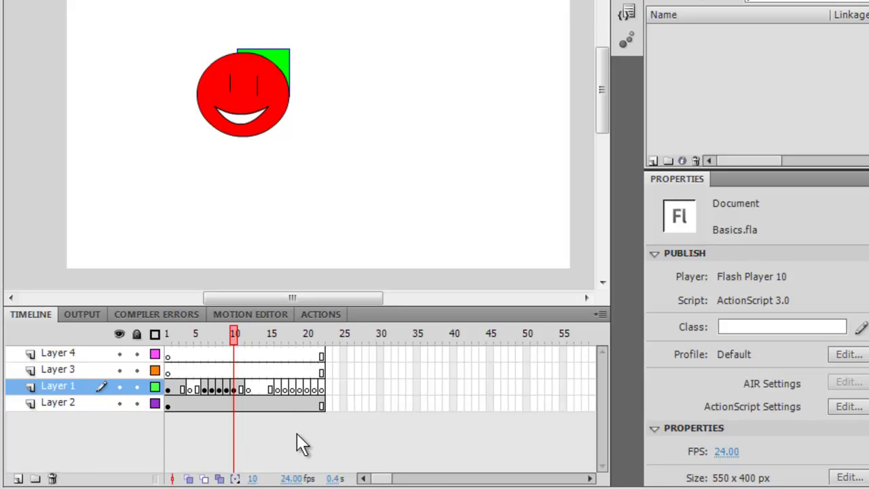
- Compare frames 4–6 with onion skinning on, then switch it off at frame 3
left_click_drag(231, 334, 189, 334)
left_click(189, 479)
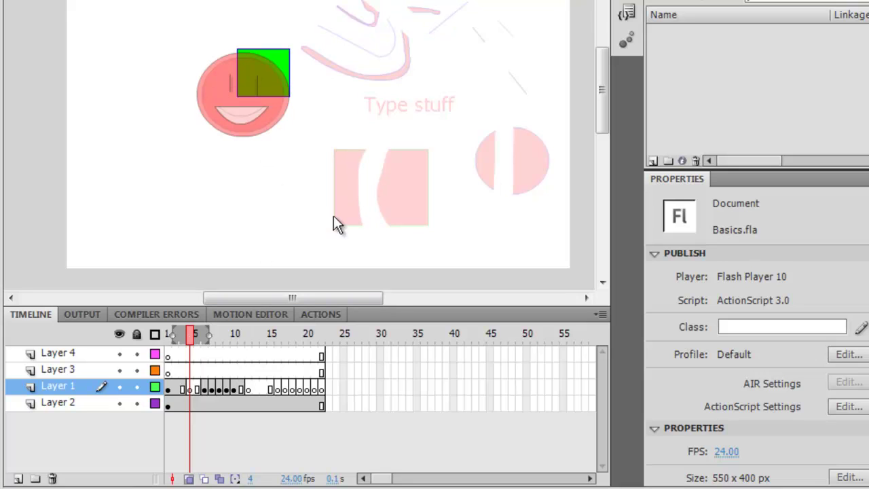
left_click(197, 339)
mouse_move(197, 339)
left_mouse_down()
mouse_move(184, 338)
mouse_move(197, 340)
left_mouse_up()
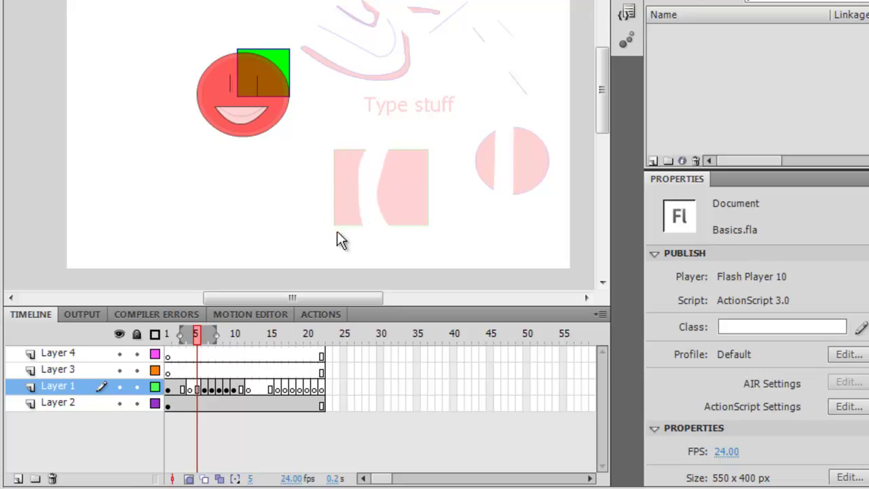
left_click(204, 333)
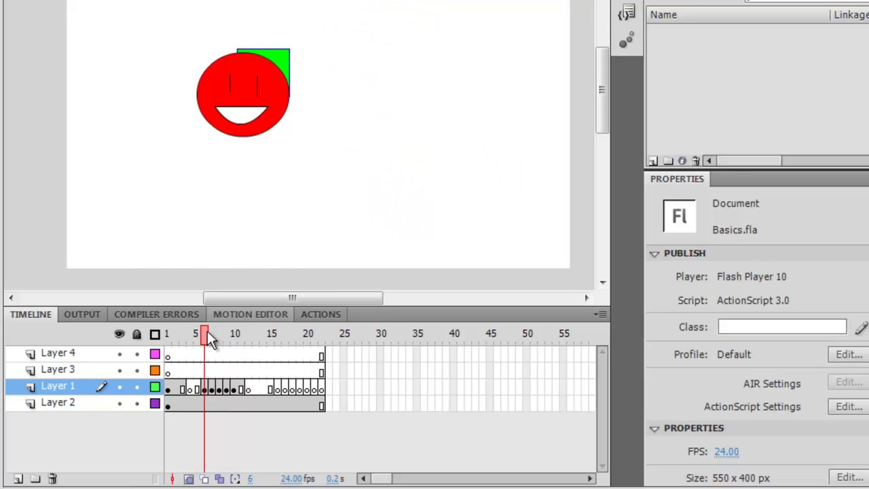
left_click_drag(207, 334, 190, 335)
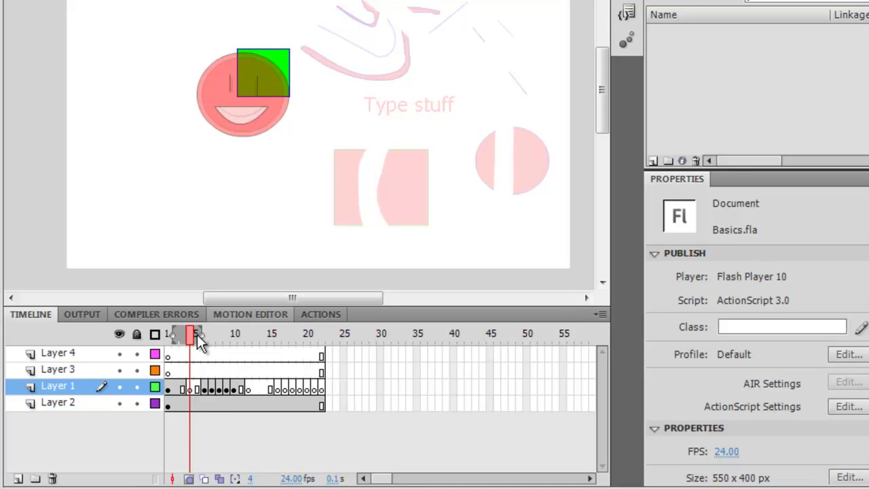
mouse_move(189, 338)
left_mouse_down()
mouse_move(196, 338)
mouse_move(179, 333)
mouse_move(186, 345)
left_mouse_up()
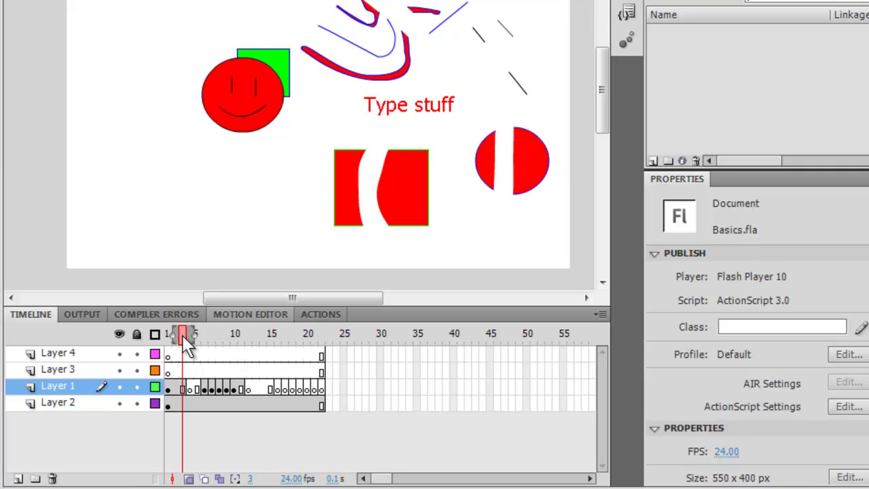
left_click(189, 479)
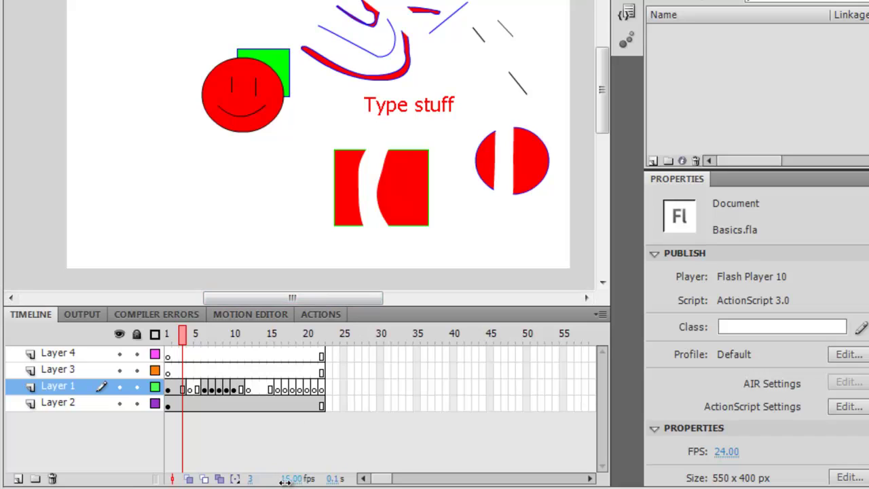
- Play the animation from frame 1 at 4 fps, then again at 29 fps
left_click_drag(286, 479, 251, 475)
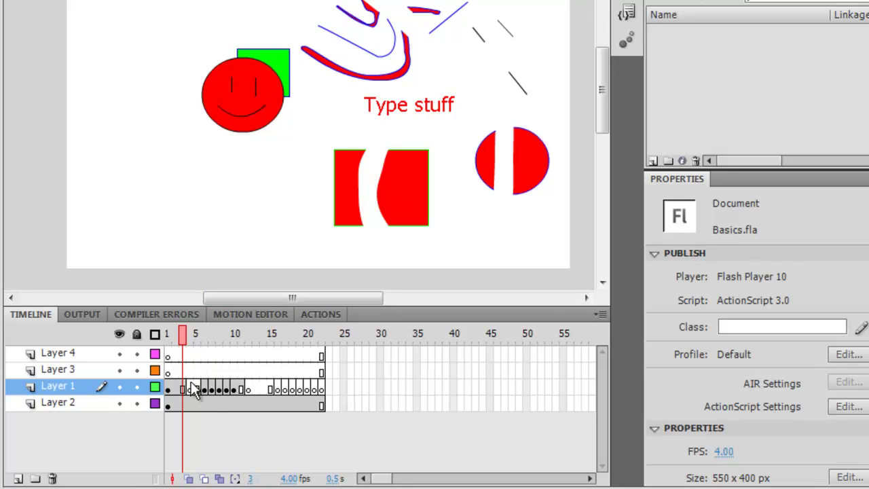
left_click(165, 334)
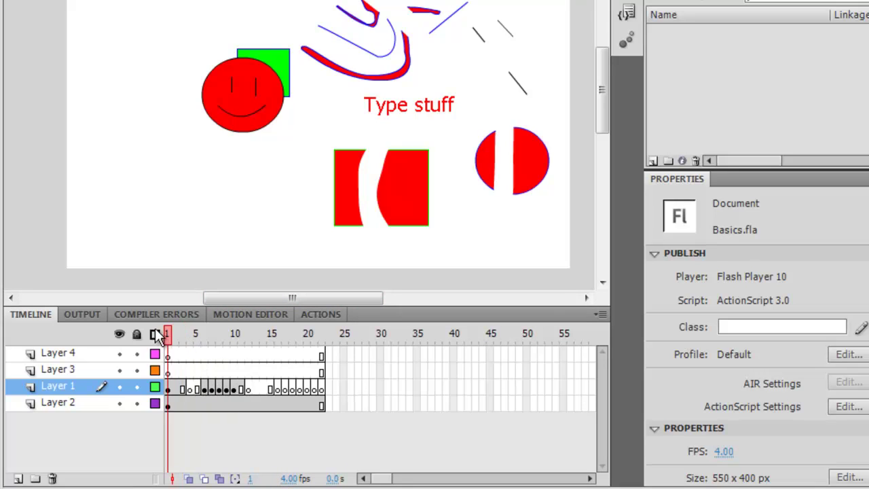
key("Return")
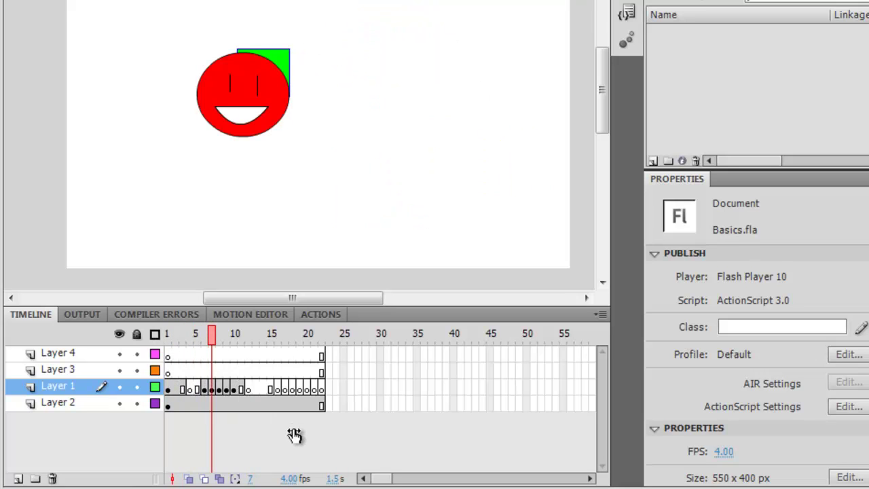
left_click_drag(287, 479, 305, 480)
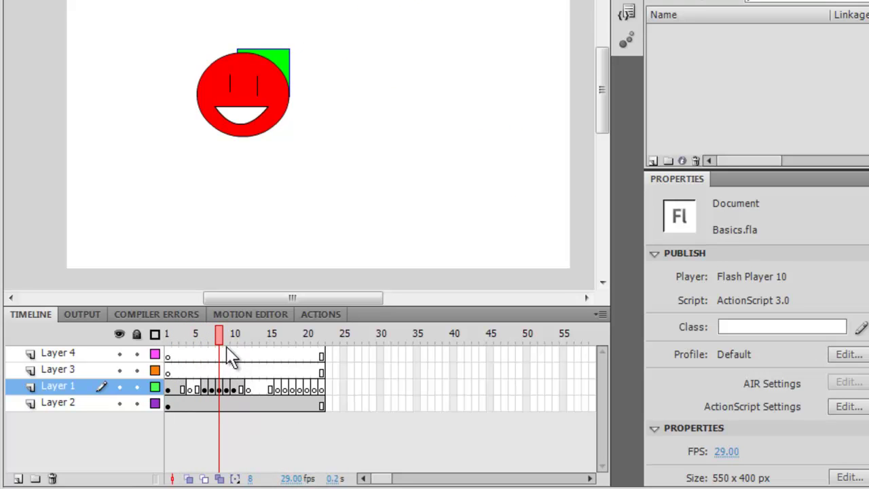
left_click(165, 334)
key("Return")
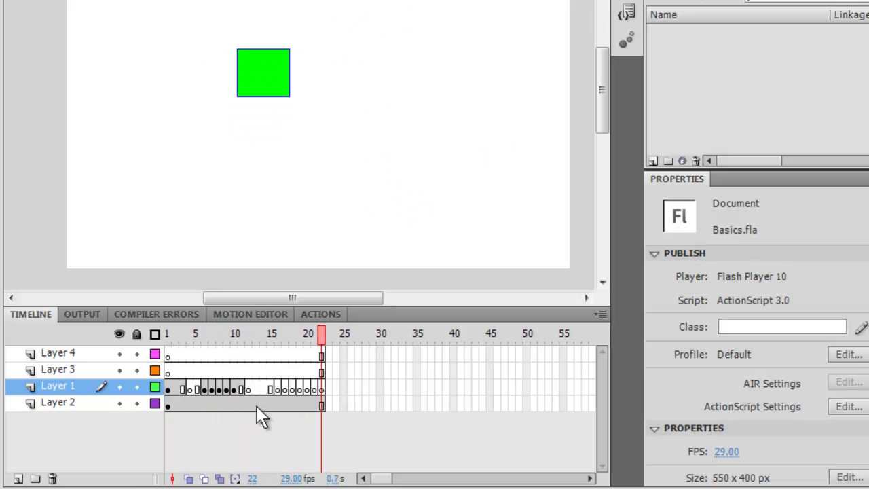
- Set the document frame rate to 24 fps
left_click(290, 478)
type("24")
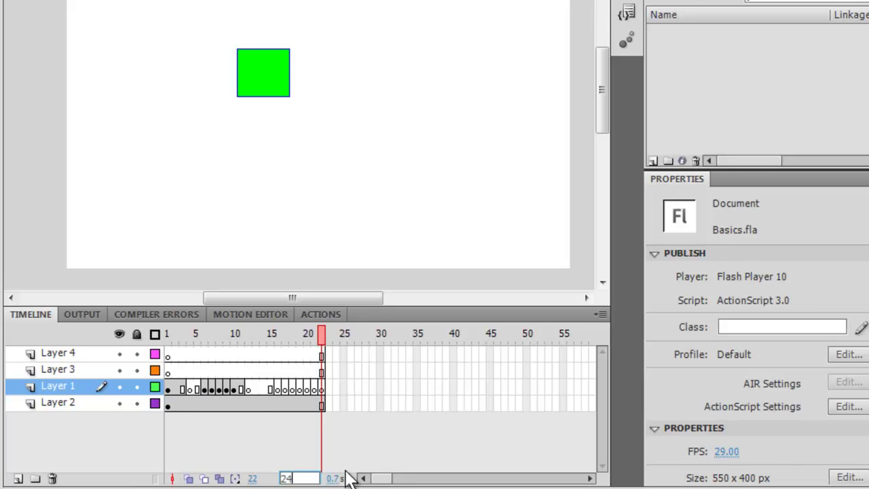
key("Return")
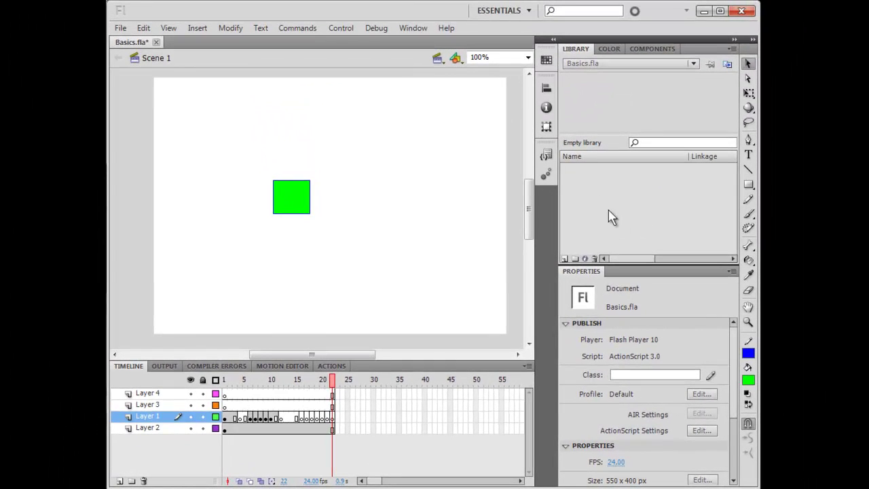
- At frame 1, move the whole red smiley down-right to X 177, Y 225, clear of the square
left_click(225, 379)
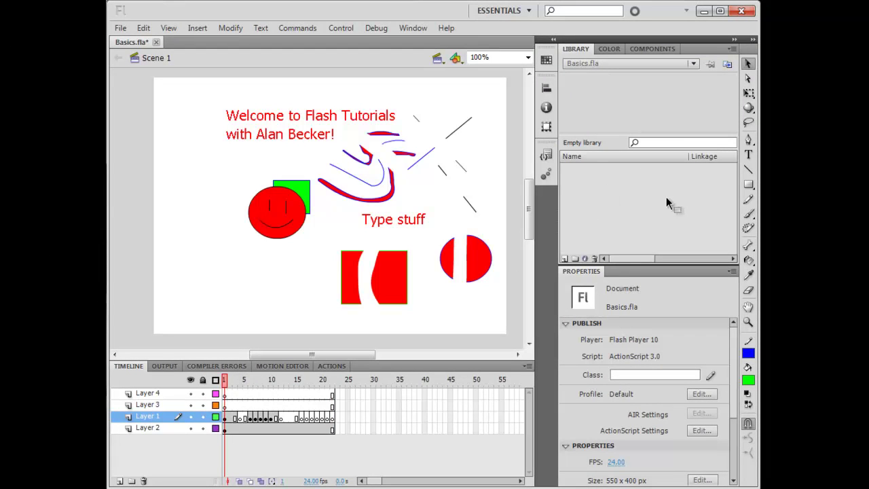
double_click(281, 219)
left_click_drag(279, 217, 598, 173)
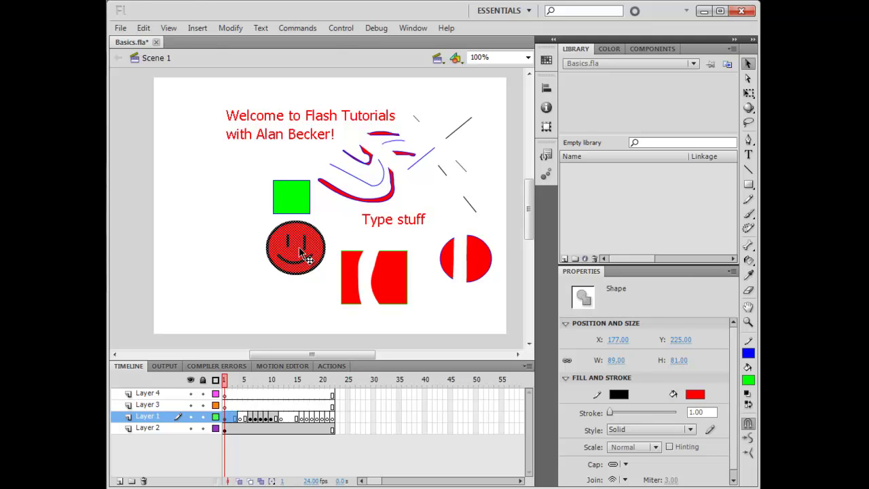
- Convert the smiley with F8 into a Graphic symbol named 'red'
key("F8")
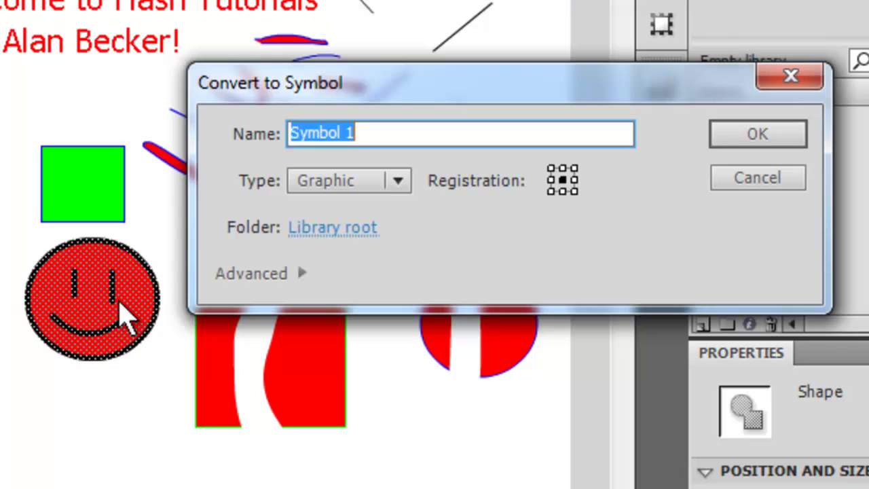
left_click_drag(367, 95, 355, 167)
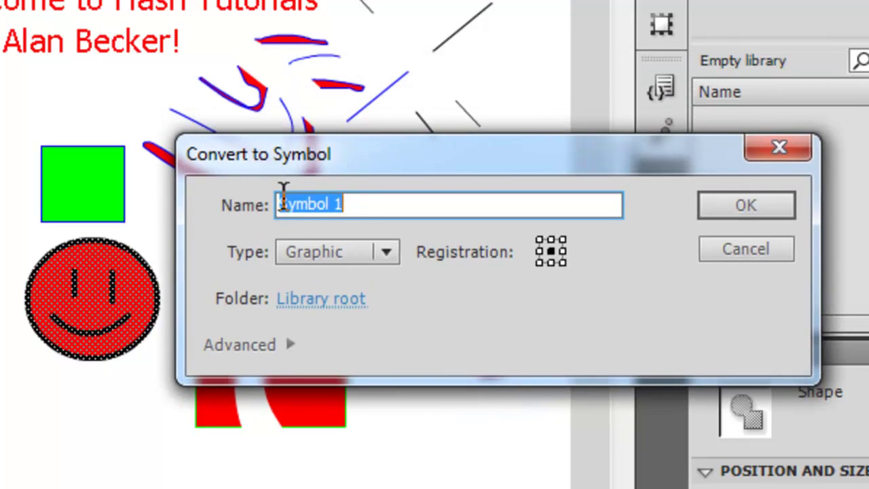
type("red")
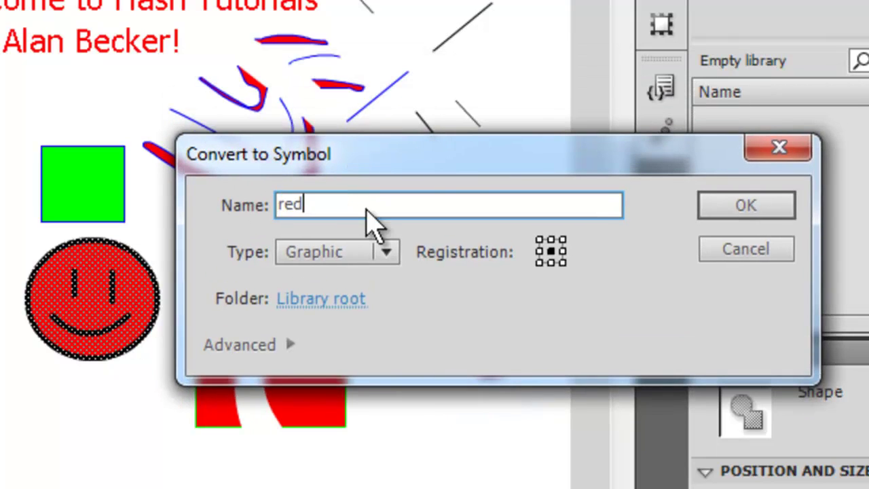
left_click(383, 252)
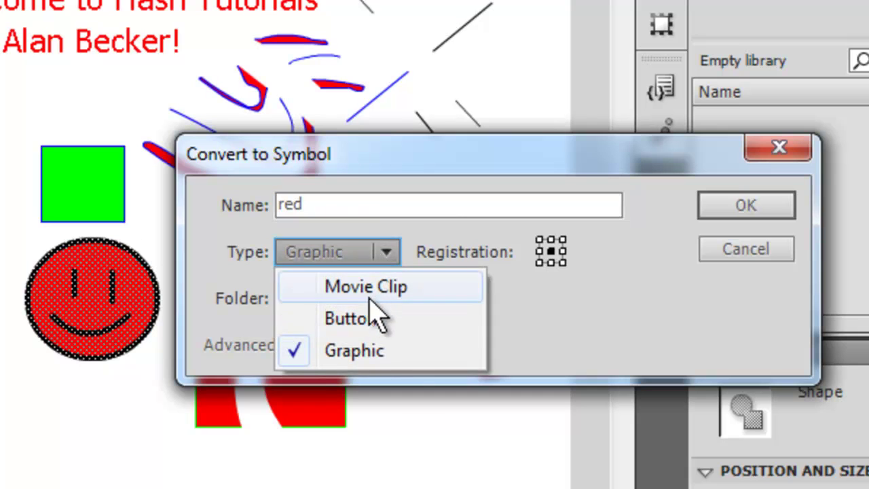
left_click(523, 335)
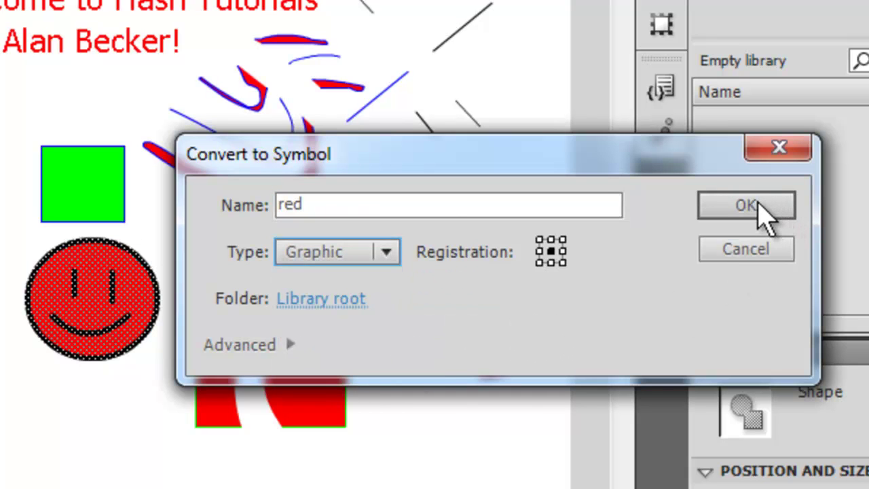
left_click(735, 208)
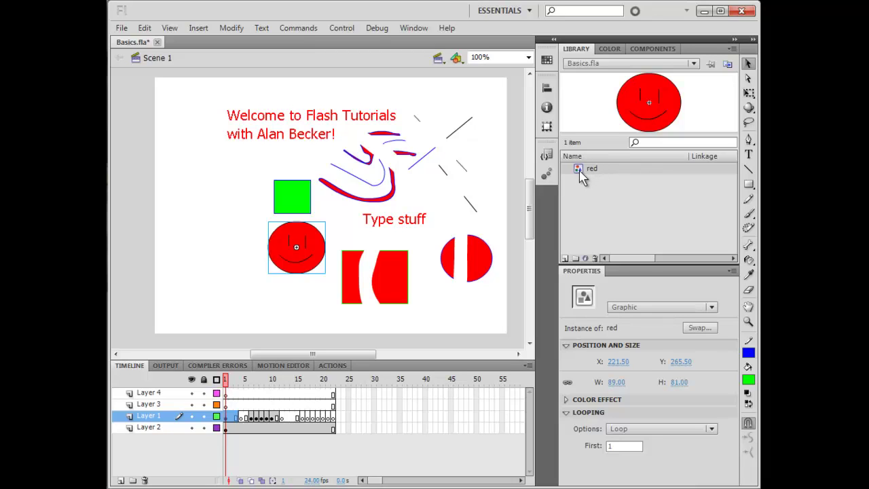
- Drag seven instances of the 'red' symbol from the Library onto the stage
left_click_drag(578, 172, 457, 110)
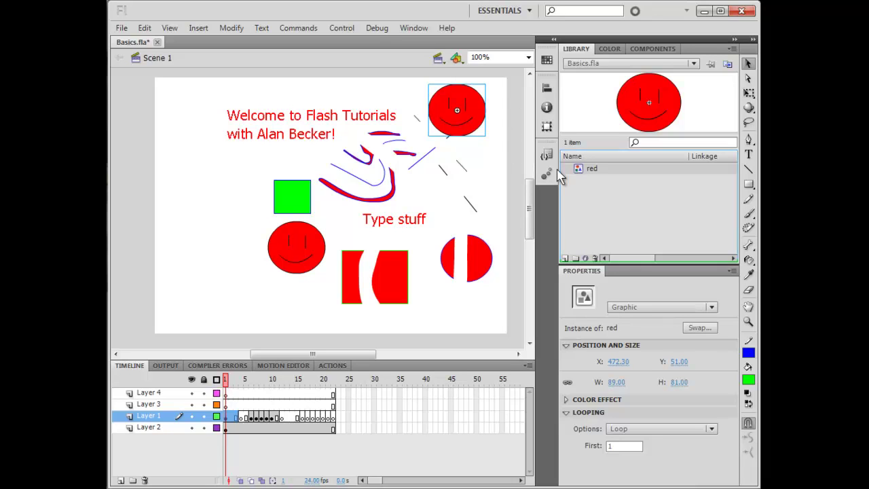
left_click_drag(577, 170, 427, 156)
left_click_drag(578, 170, 464, 171)
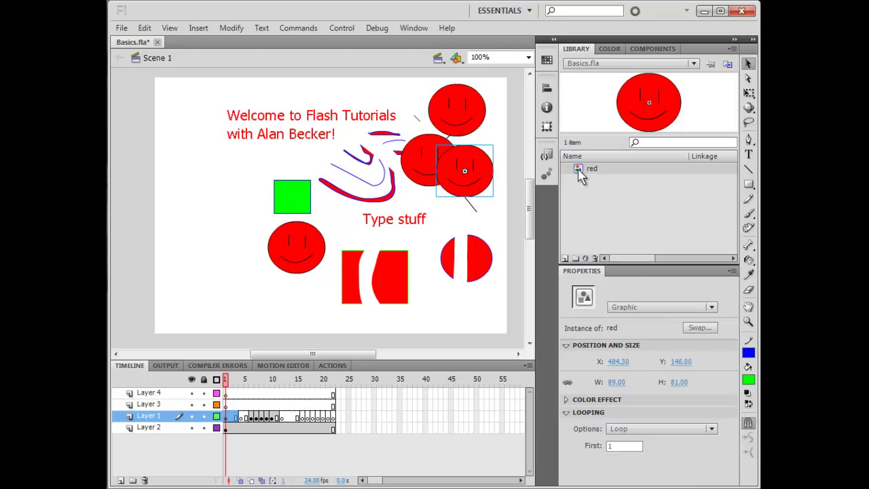
left_click_drag(578, 171, 428, 220)
left_click_drag(578, 172, 461, 248)
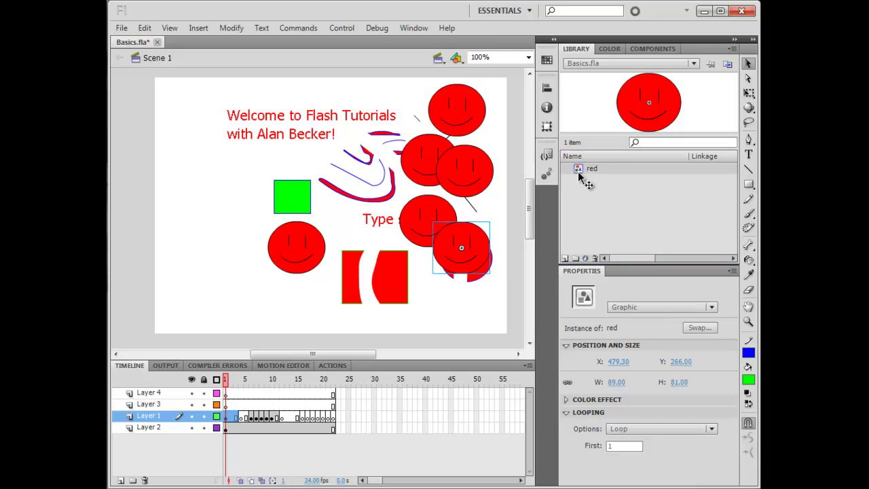
left_click_drag(579, 172, 384, 185)
left_click_drag(578, 170, 382, 268)
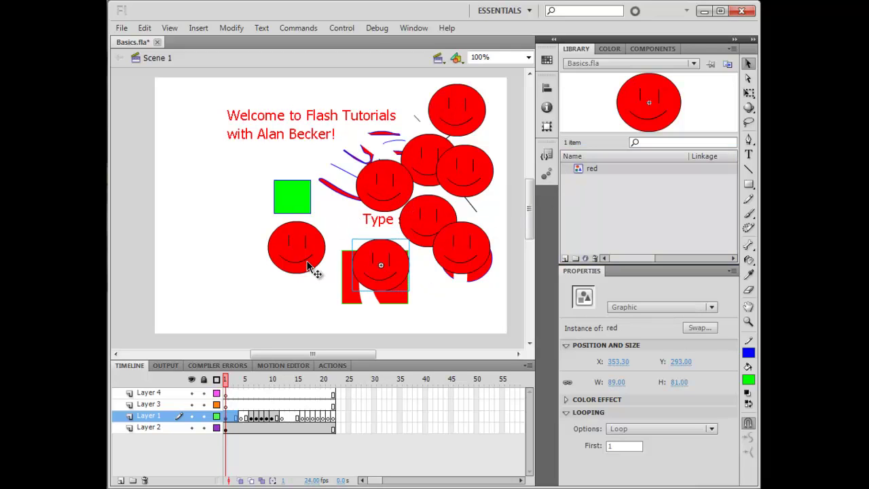
double_click(456, 119)
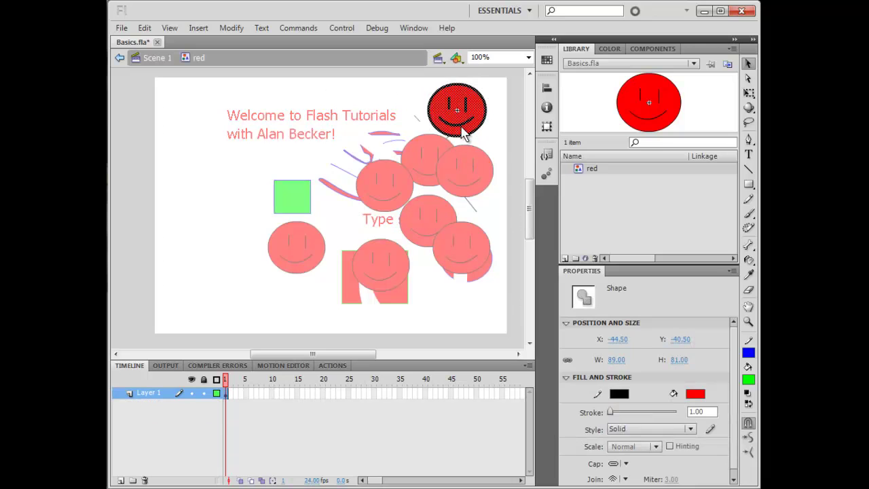
left_click(748, 378)
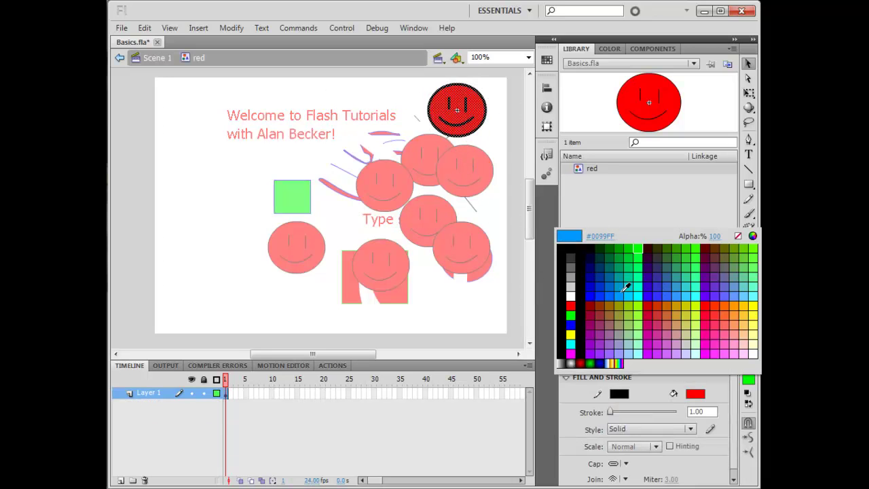
left_click(626, 287)
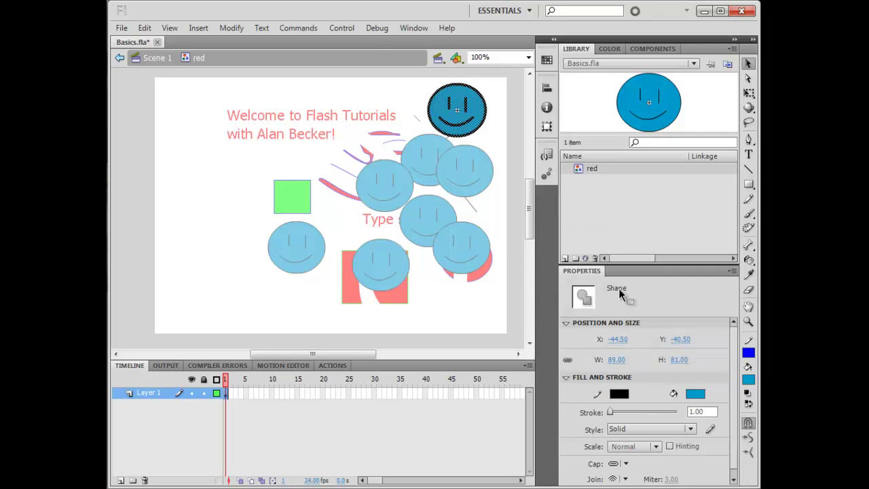
left_click(158, 59)
mouse_move(321, 258)
left_mouse_down()
mouse_move(271, 253)
mouse_move(320, 253)
left_mouse_up()
left_click(388, 266)
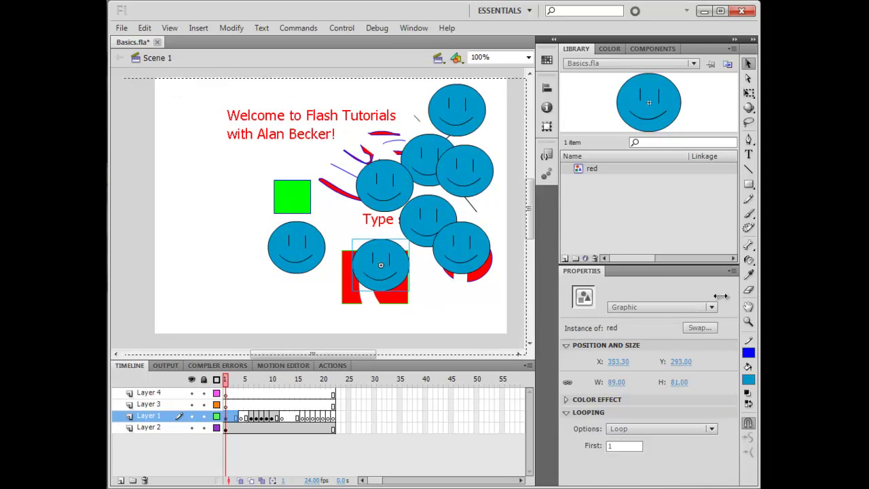
double_click(381, 265)
left_click(748, 352)
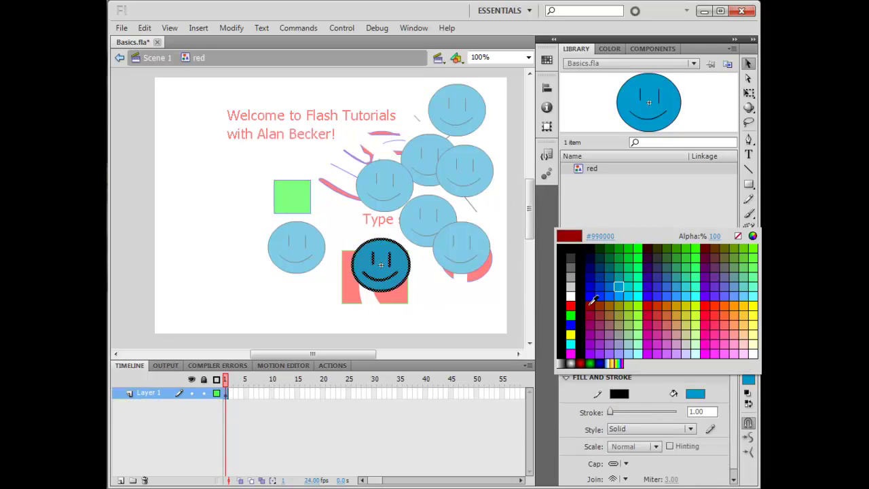
left_click(573, 309)
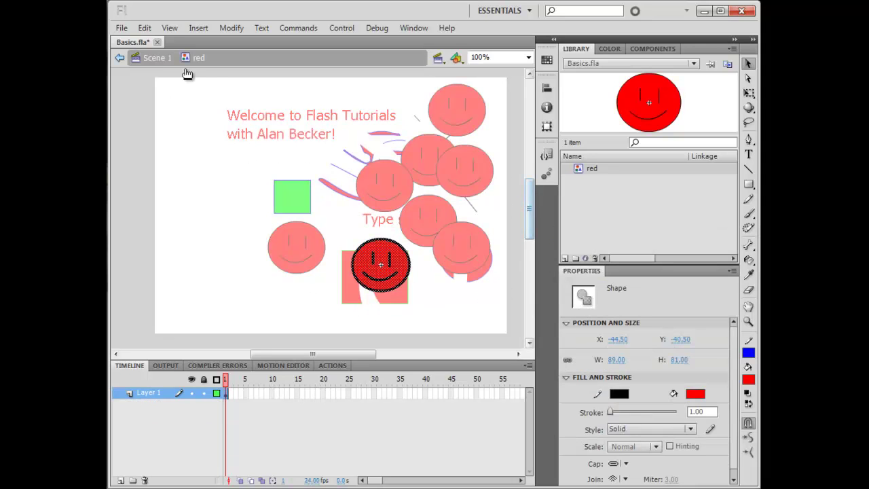
left_click(158, 59)
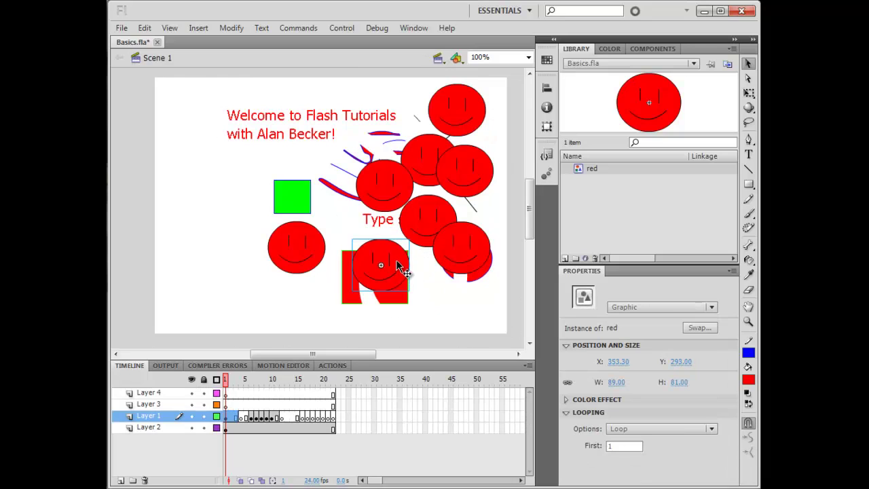
left_click_drag(403, 269, 252, 233)
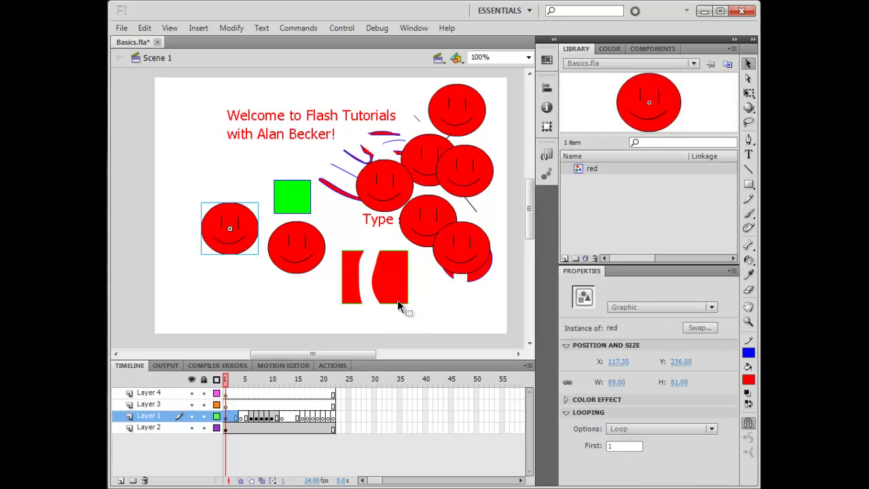
- Select and delete the seven extra smiley instances, keeping only the original
key("Delete")
left_click(398, 194)
key("Delete")
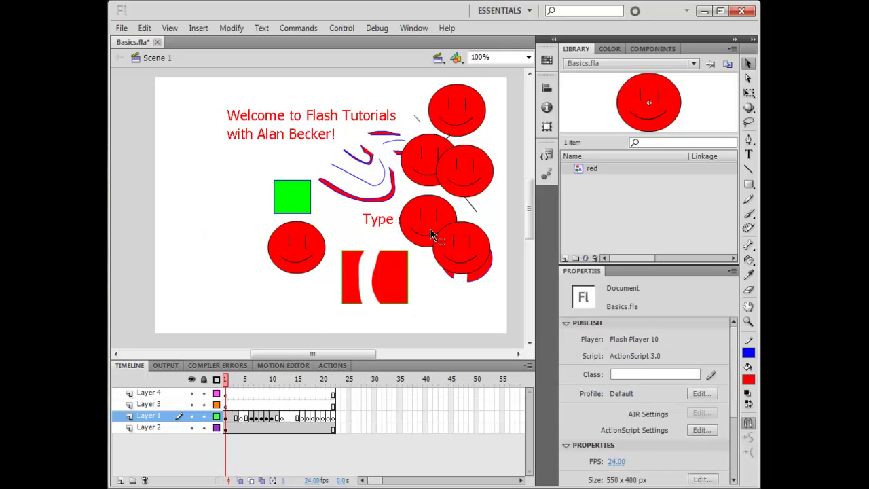
left_click(430, 228)
key("Delete")
left_click(466, 265)
key("Delete")
left_click(466, 174)
key("Delete")
left_click(431, 163)
key("Delete")
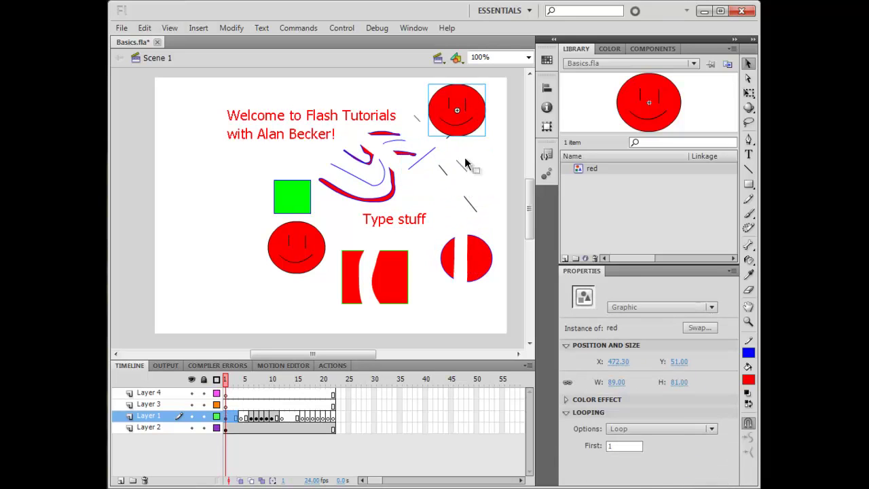
key("Delete")
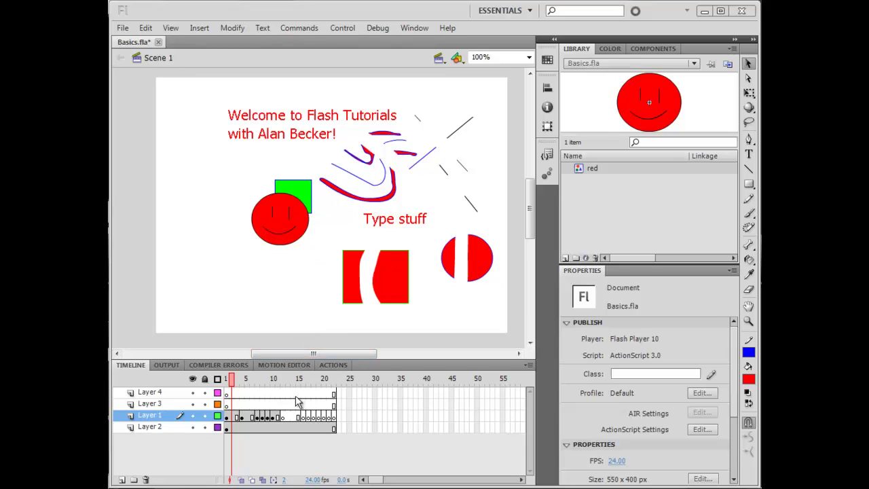
left_click(237, 380)
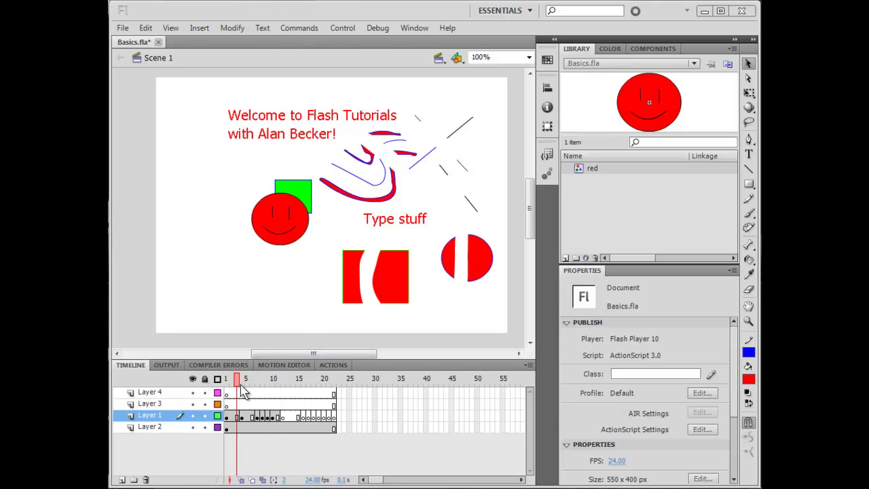
mouse_move(243, 389)
left_mouse_down()
mouse_move(229, 387)
mouse_move(263, 387)
mouse_move(231, 387)
left_mouse_up()
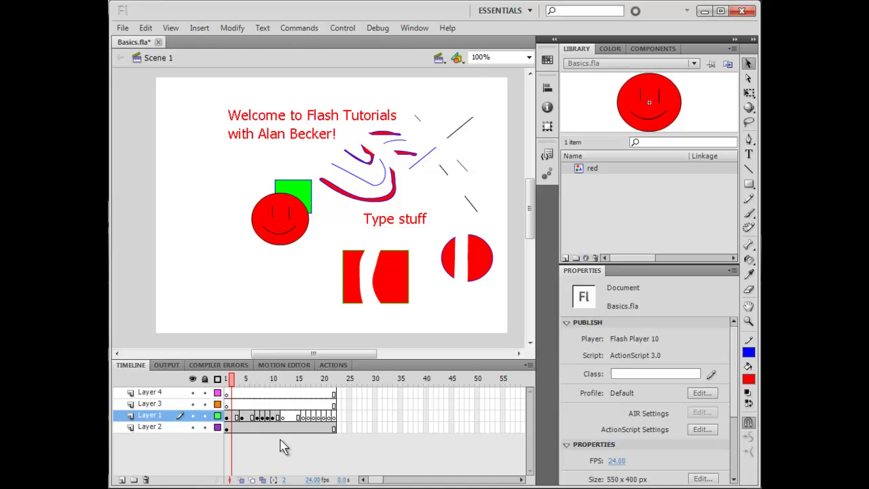